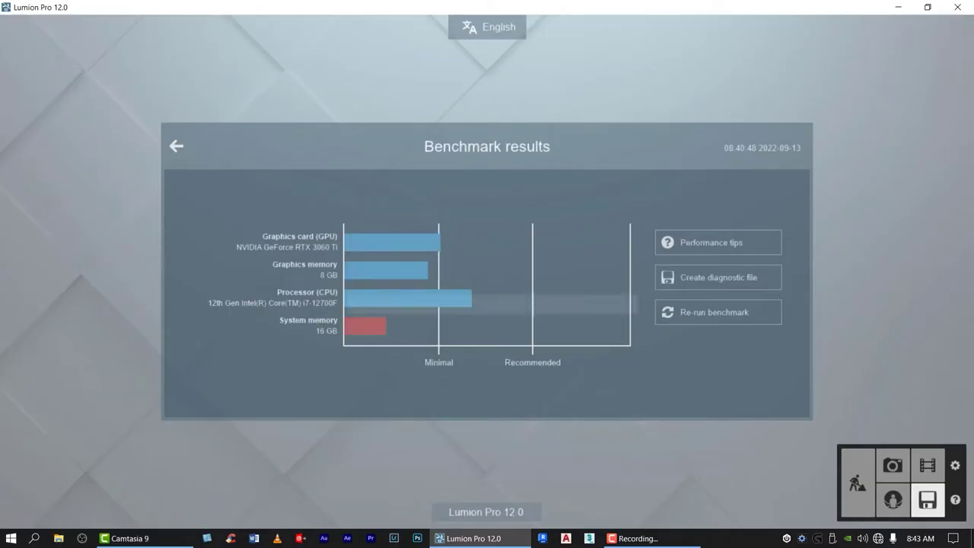
Rerun the benchmark, then move Task Manager up to reveal the finished MP4 render's Open folder and OK buttons.
left_click(713, 324)
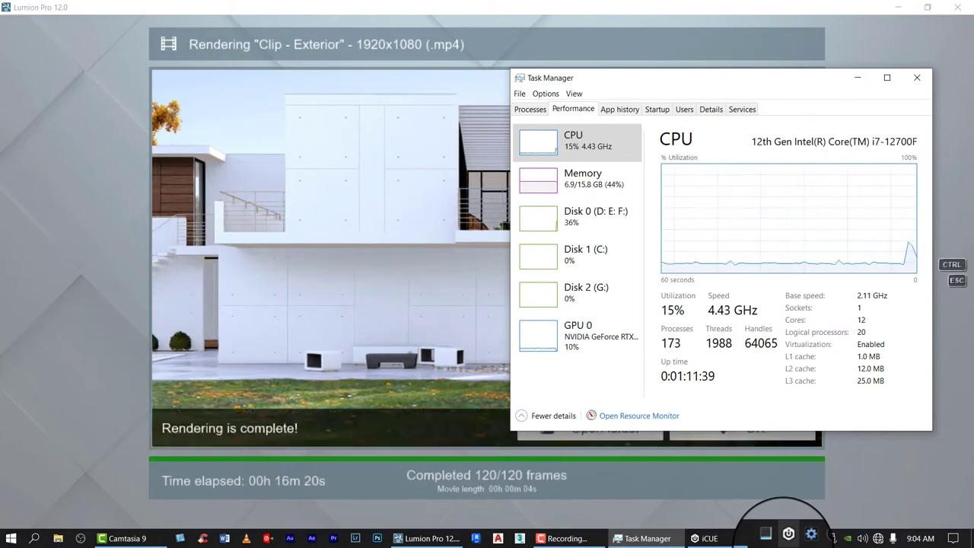
left_click_drag(752, 79, 754, 44)
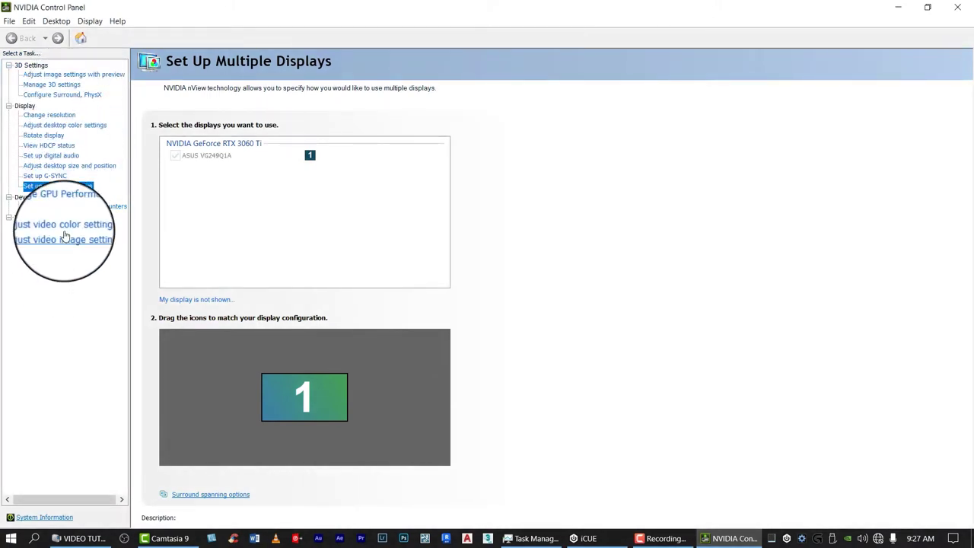
Go to Manage 3D settings and switch to the Program Settings tab.
left_click(63, 89)
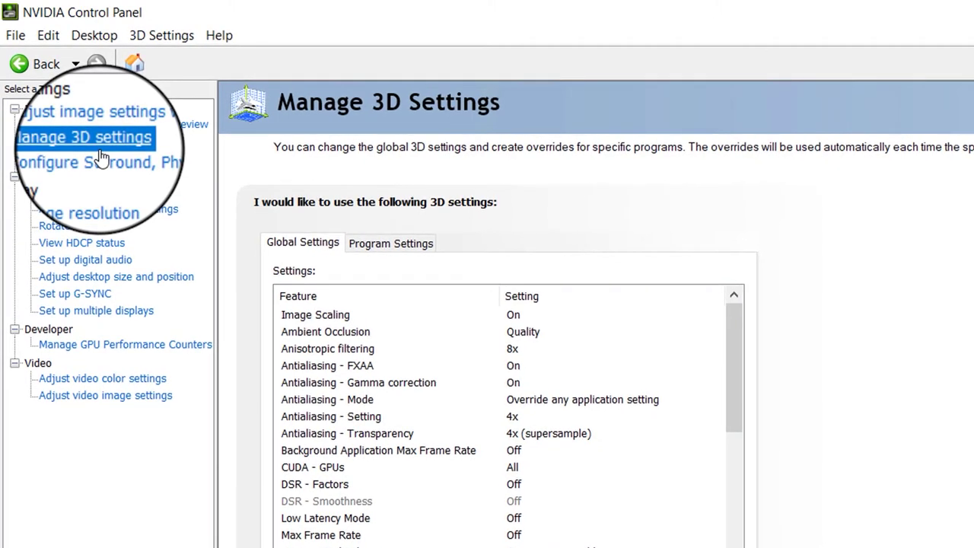
left_click(390, 242)
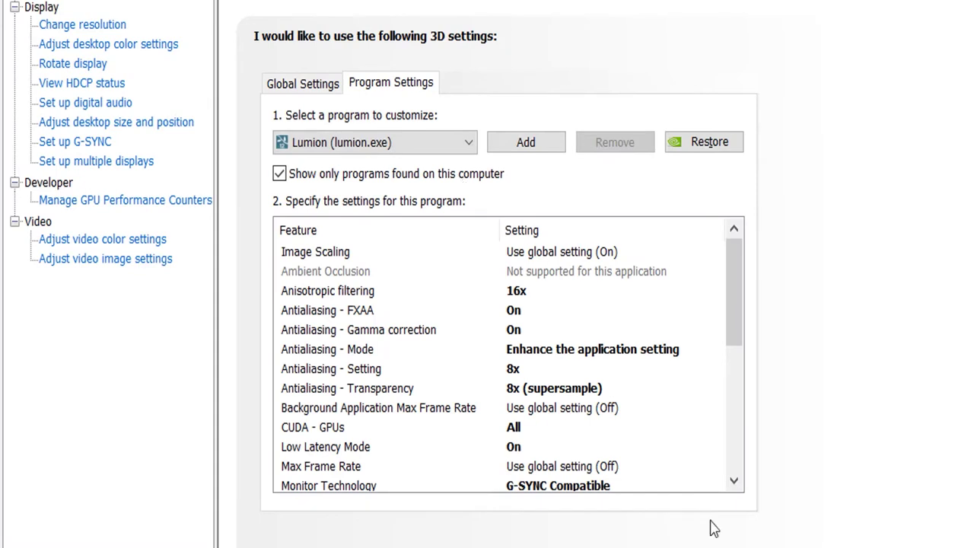
Select Lumion (lumion.exe) as the program and inspect Antialiasing - Mode without changing it.
left_click(417, 146)
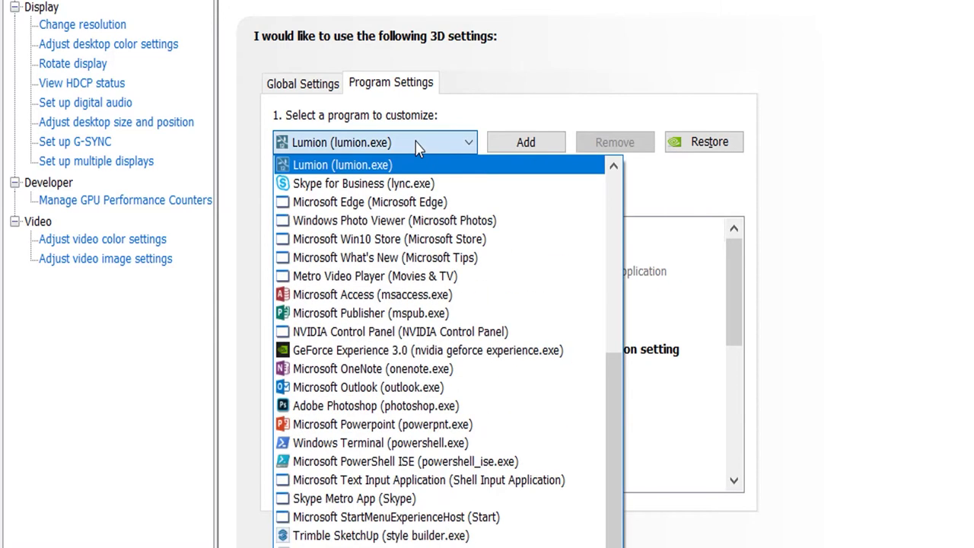
left_click(418, 169)
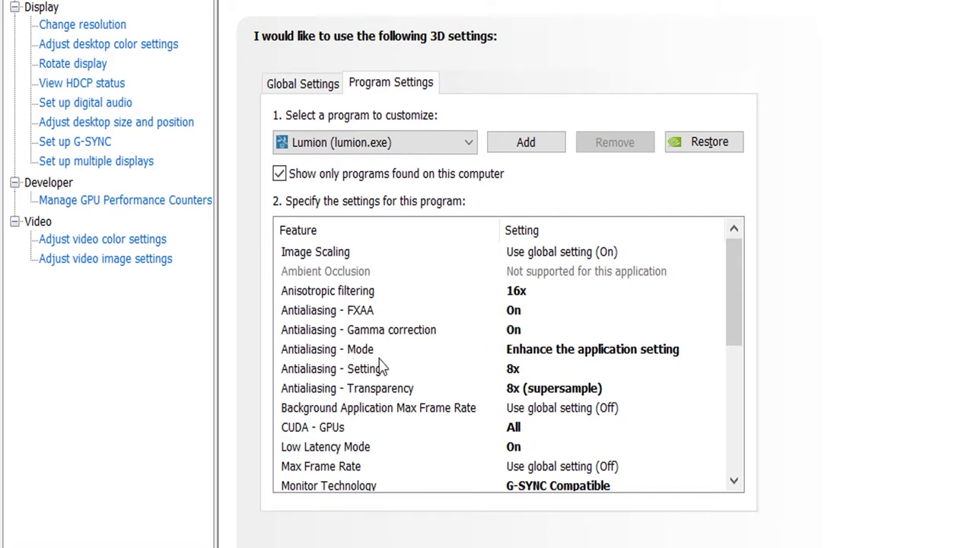
left_click(680, 351)
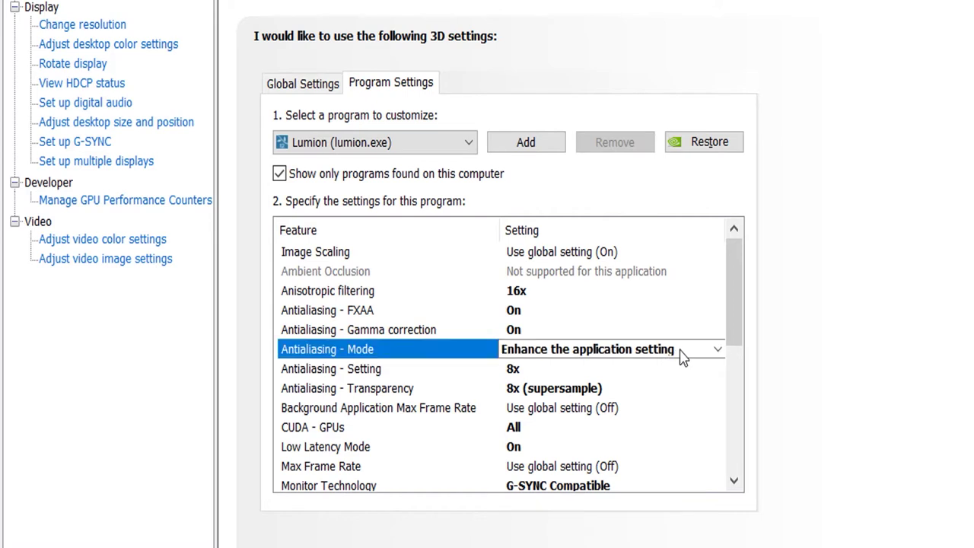
left_click(683, 353)
left_click(586, 428)
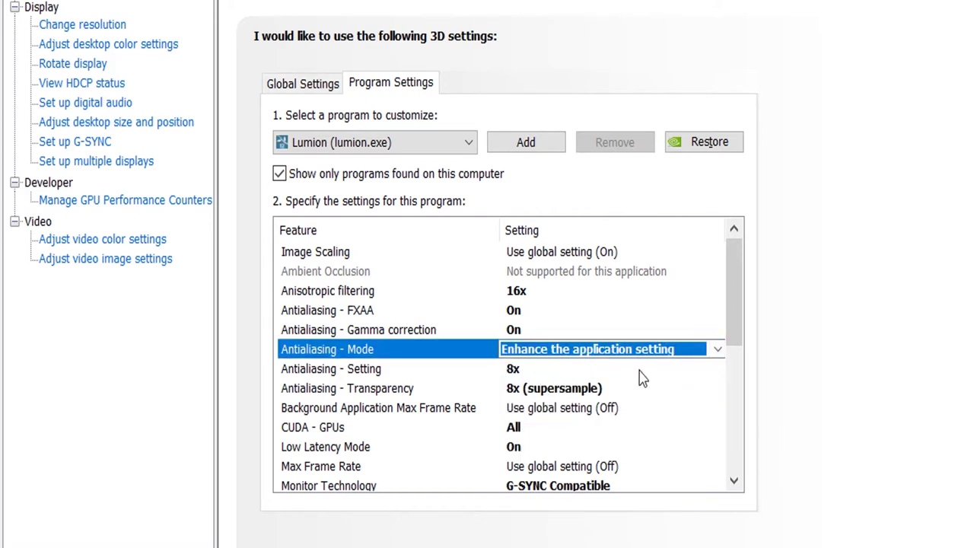
Review the Antialiasing - Transparency and Setting, CUDA - GPUs and Low Latency Mode values unchanged.
left_click(389, 388)
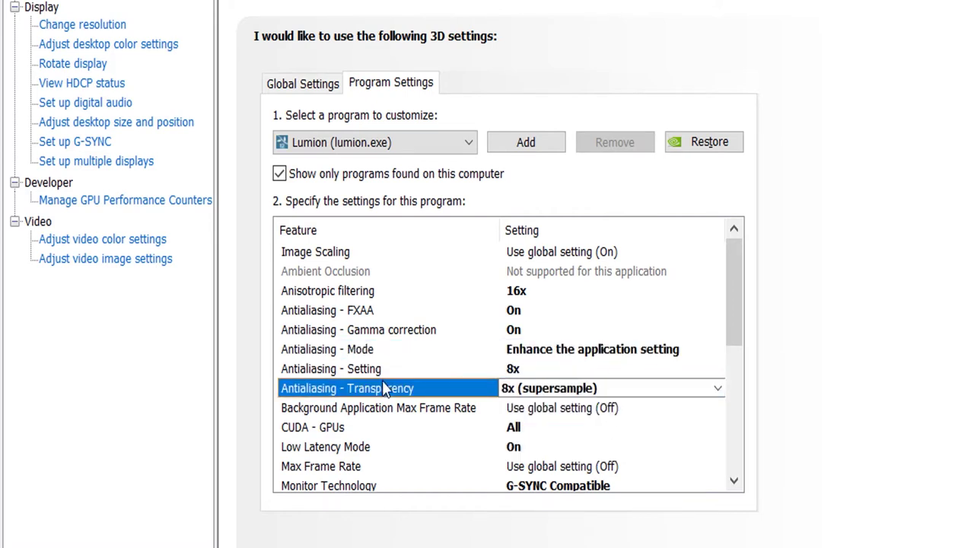
left_click(402, 372)
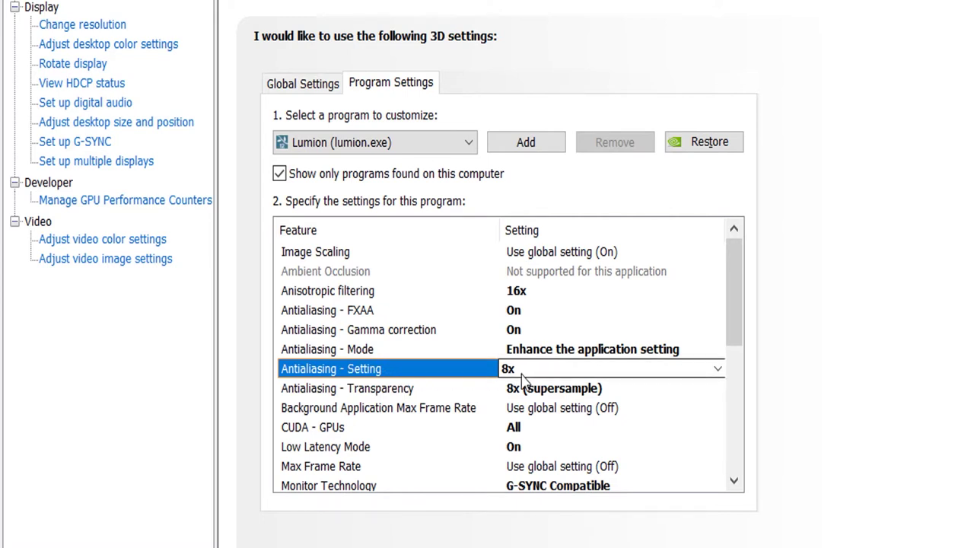
left_click(460, 392)
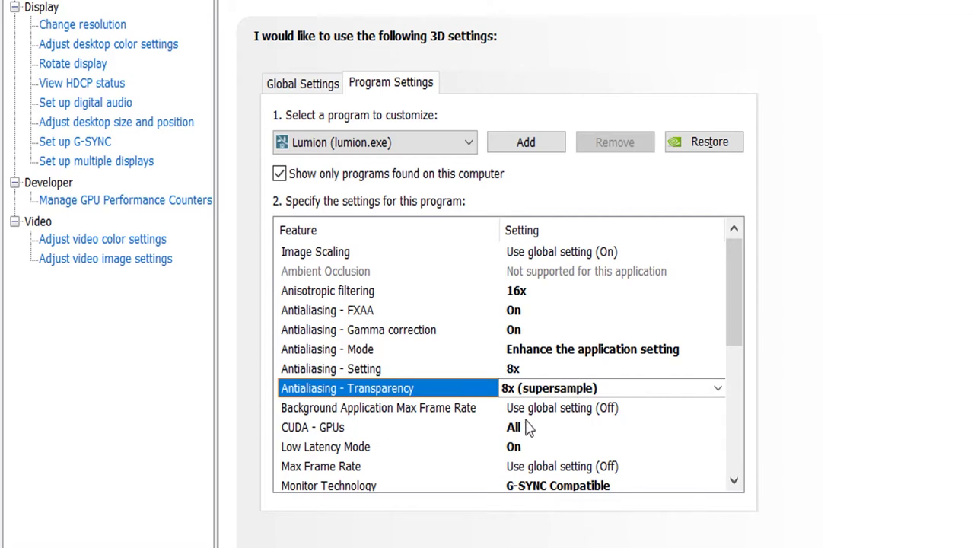
left_click(450, 428)
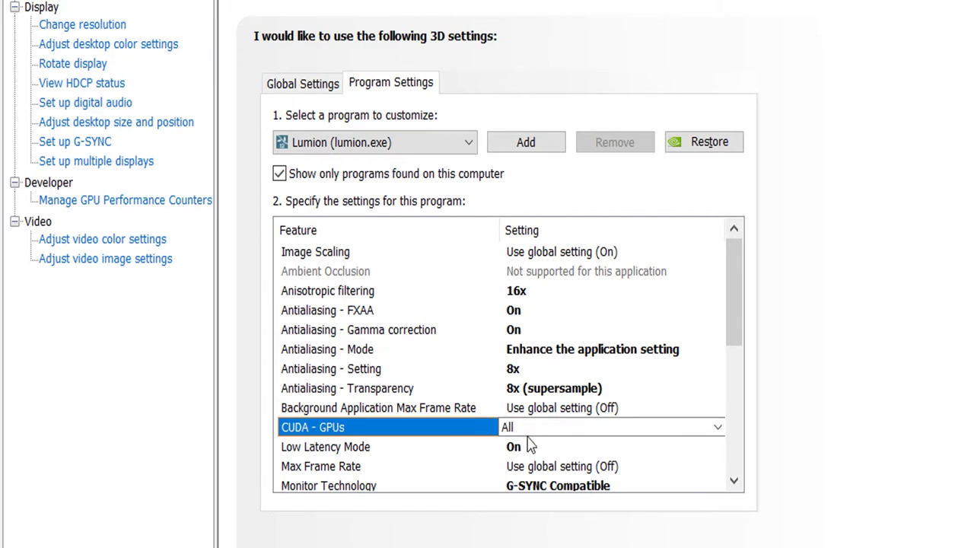
left_click(445, 446)
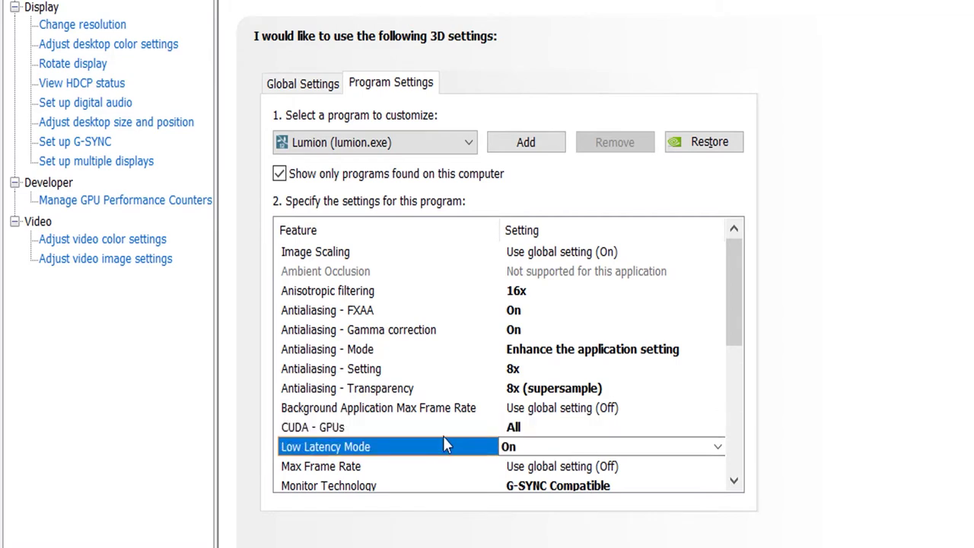
left_click(449, 430)
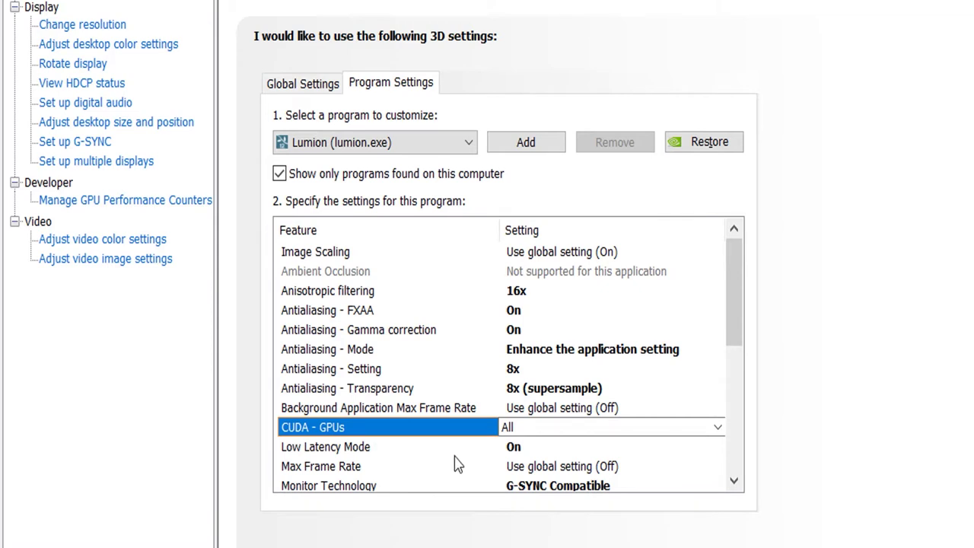
left_click_drag(735, 313, 732, 376)
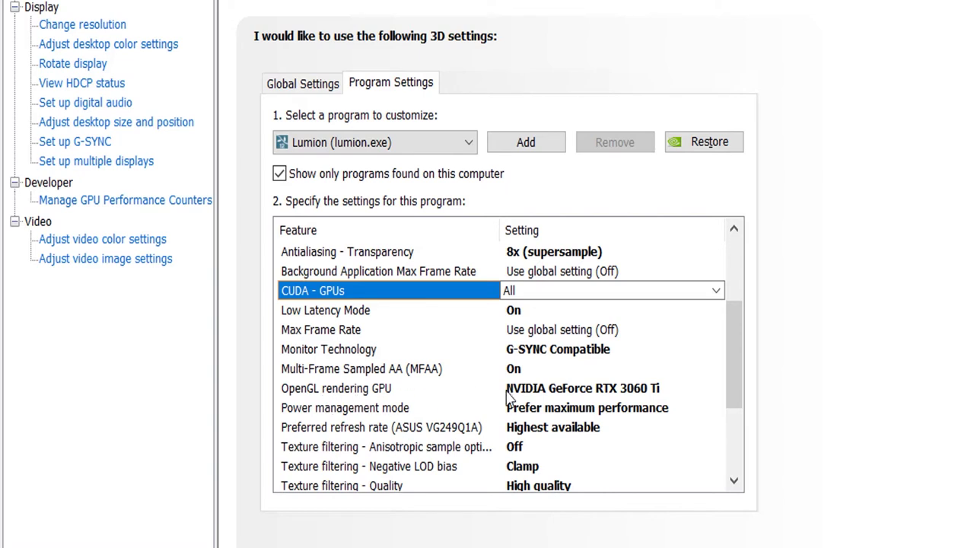
left_click(689, 391)
left_click(691, 393)
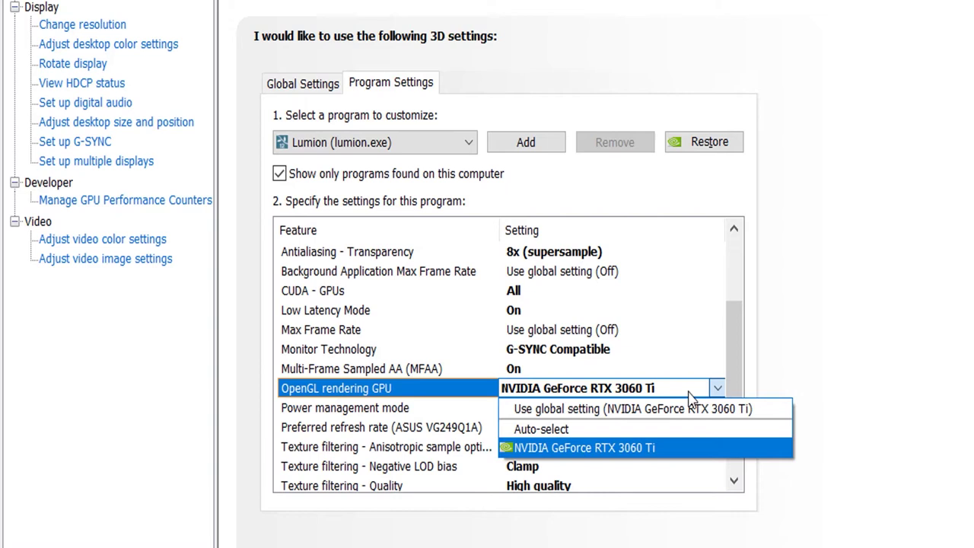
left_click(688, 393)
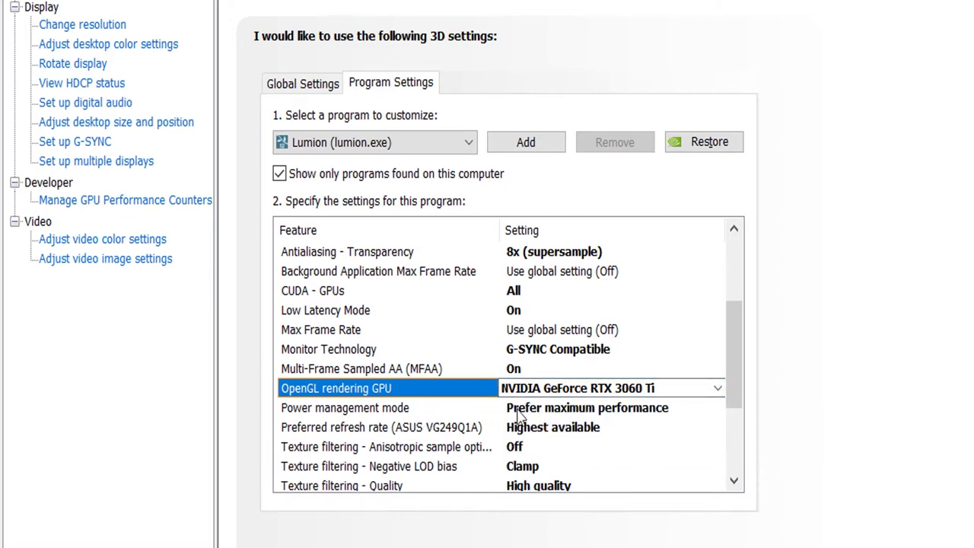
left_click(611, 416)
left_click(610, 417)
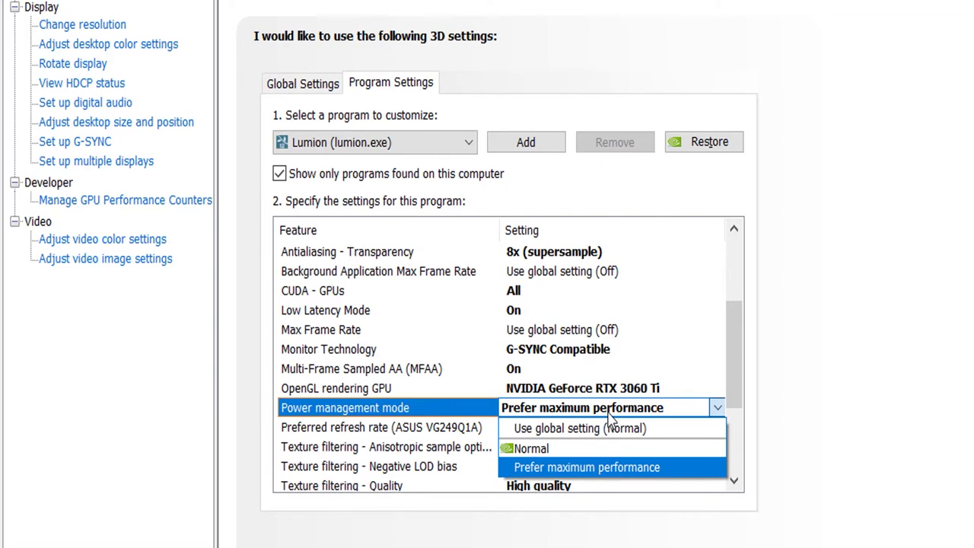
left_click(609, 413)
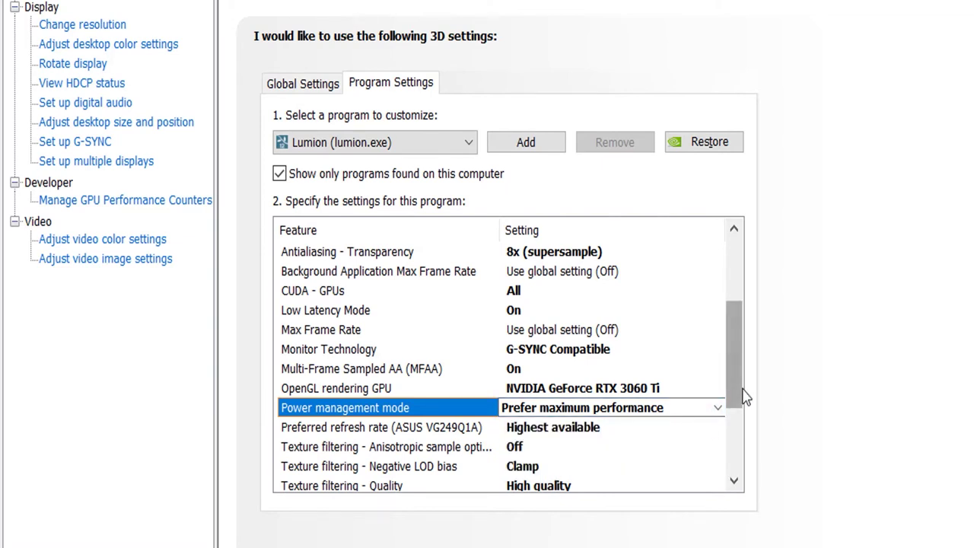
left_click_drag(744, 395, 746, 419)
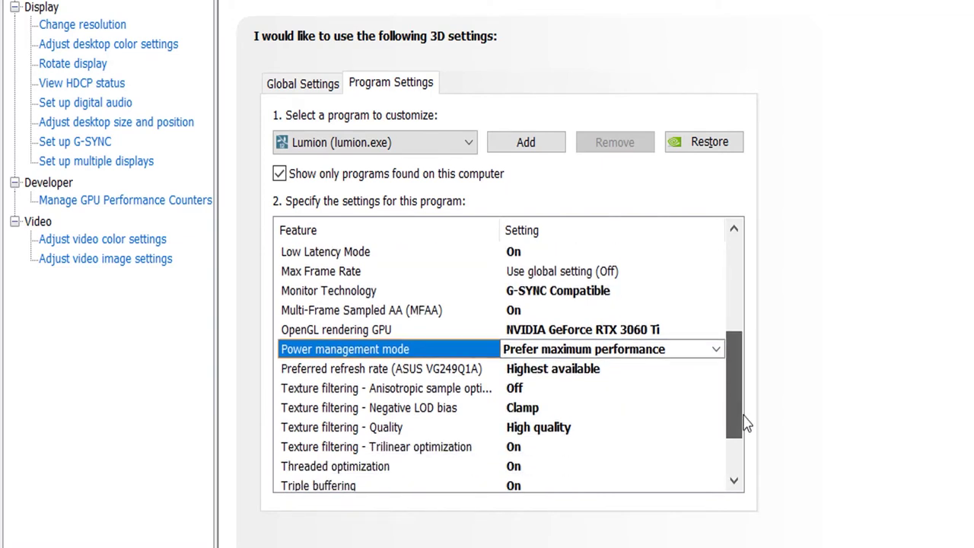
left_click(568, 373)
left_click(578, 370)
left_click(616, 423)
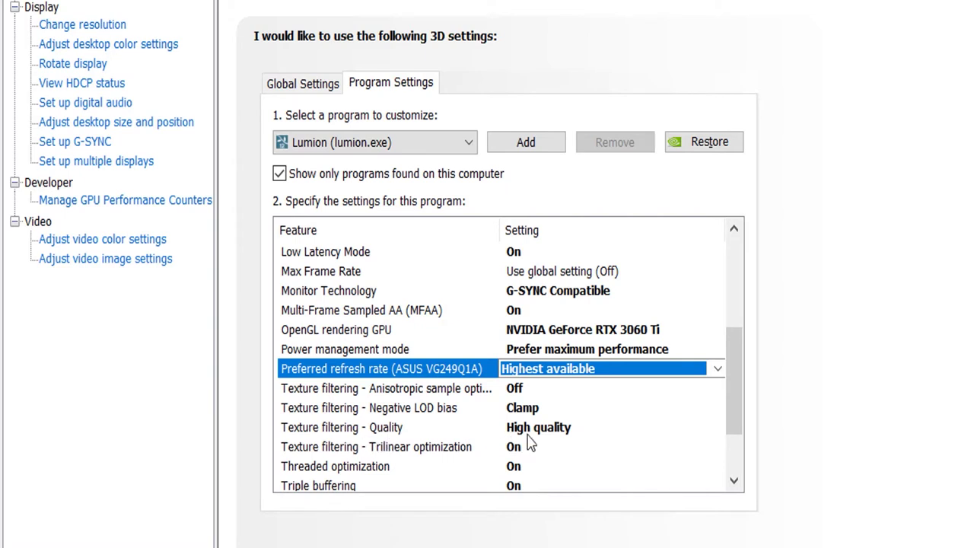
left_click(563, 431)
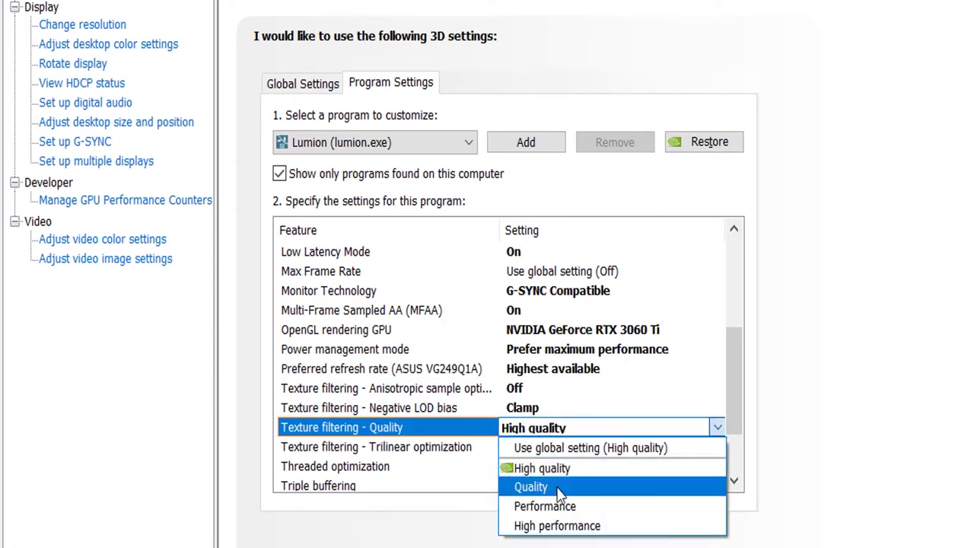
left_click(567, 467)
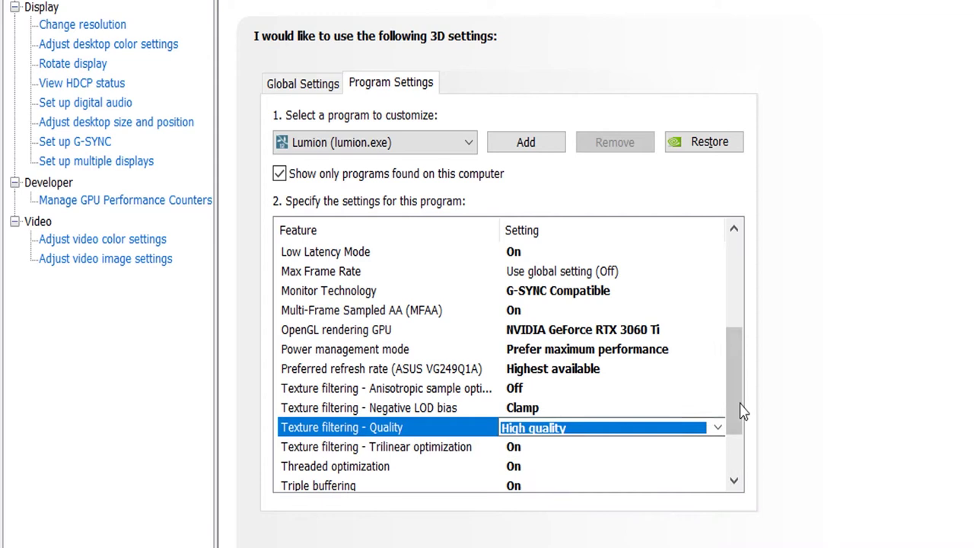
scroll(741, 456, "down", 2)
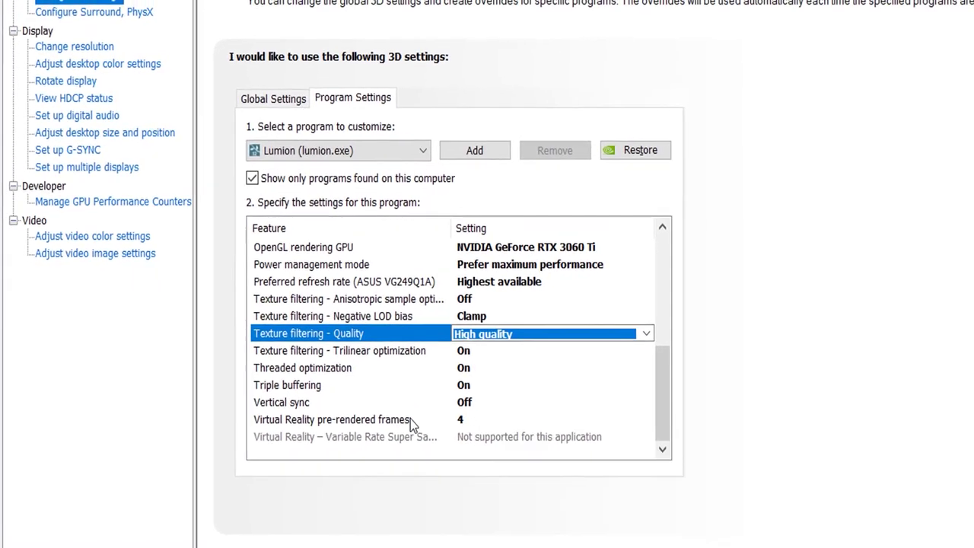
left_click(494, 419)
left_click(515, 420)
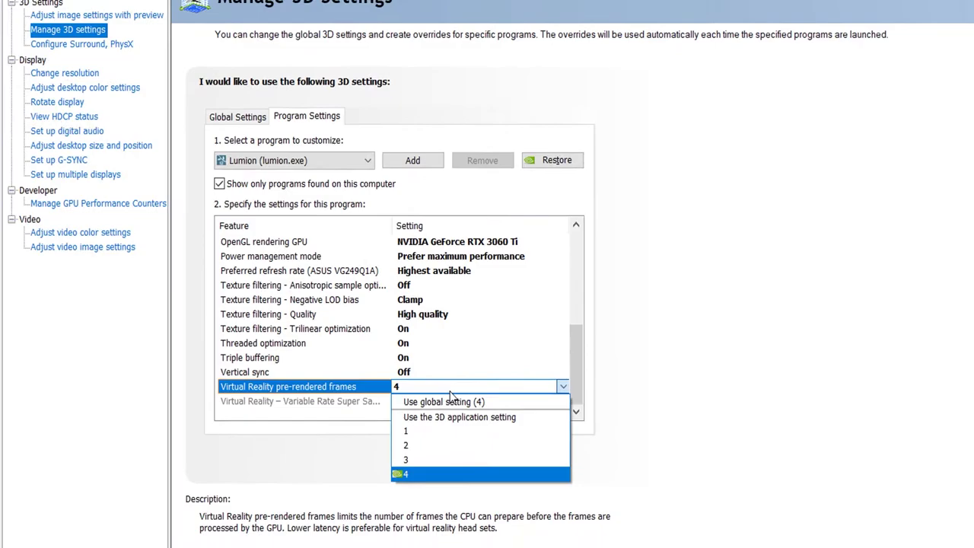
left_click(409, 424)
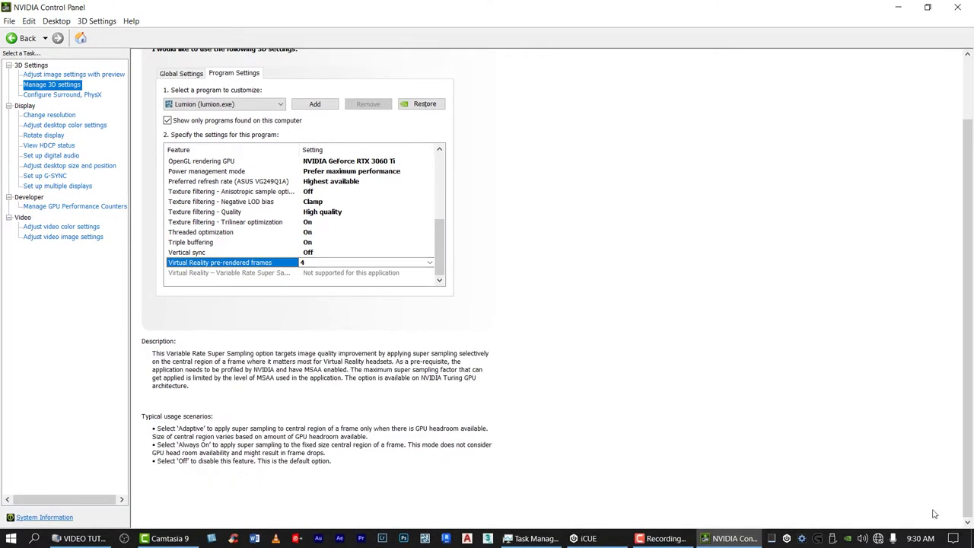
Switch Lumion's VR pre-rendered frames to 2, back to 4, and apply the program settings.
left_click(359, 263)
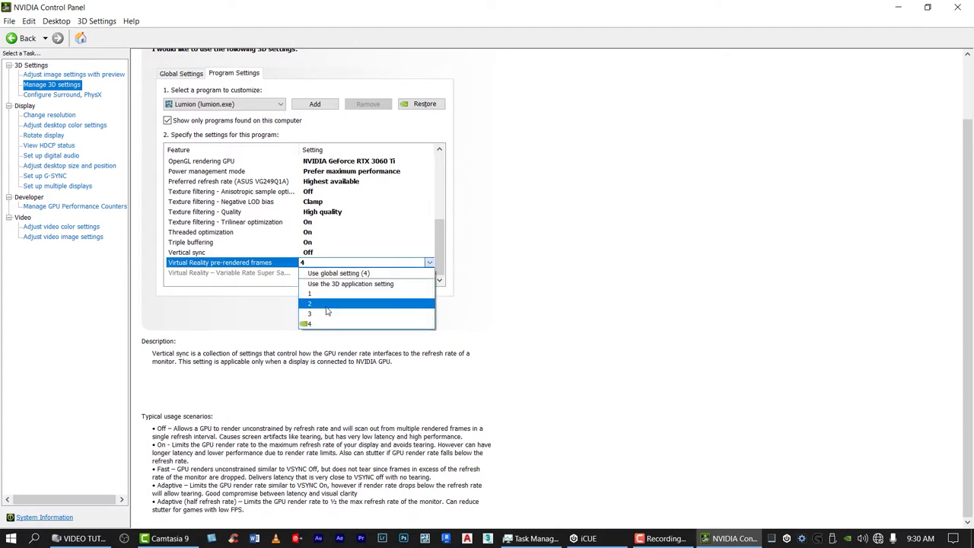
left_click(326, 306)
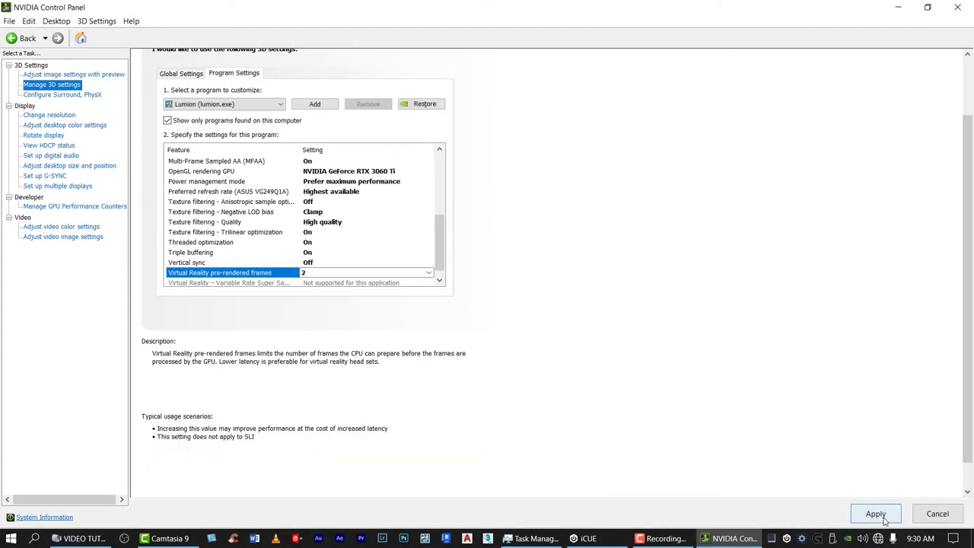
left_click(372, 272)
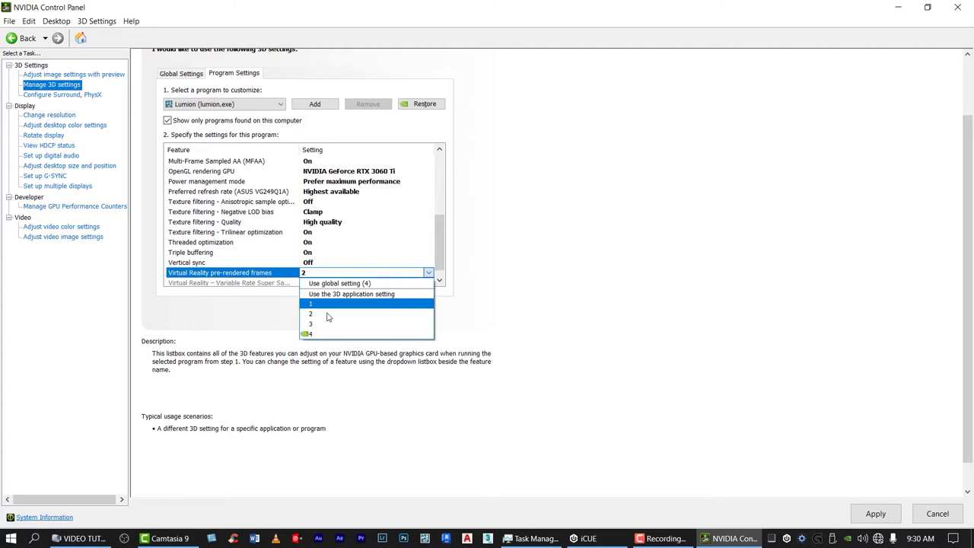
left_click(331, 335)
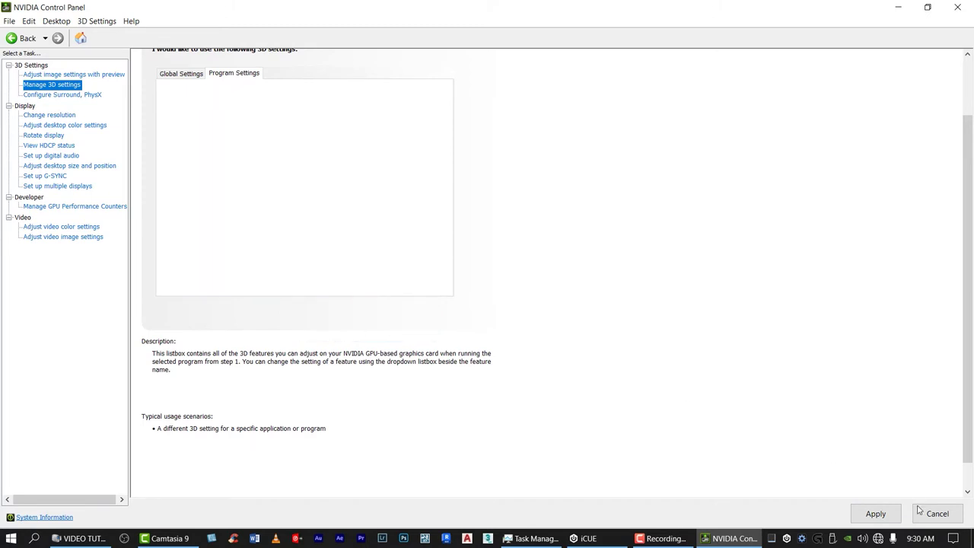
left_click(876, 515)
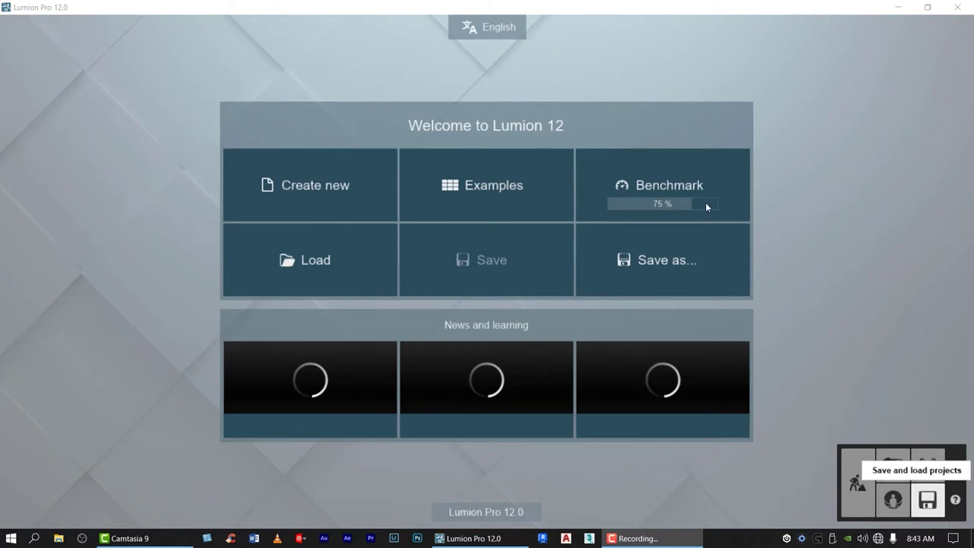
Set Lumion's editor resolution to 100% in Settings and return to the welcome screen.
left_click(957, 465)
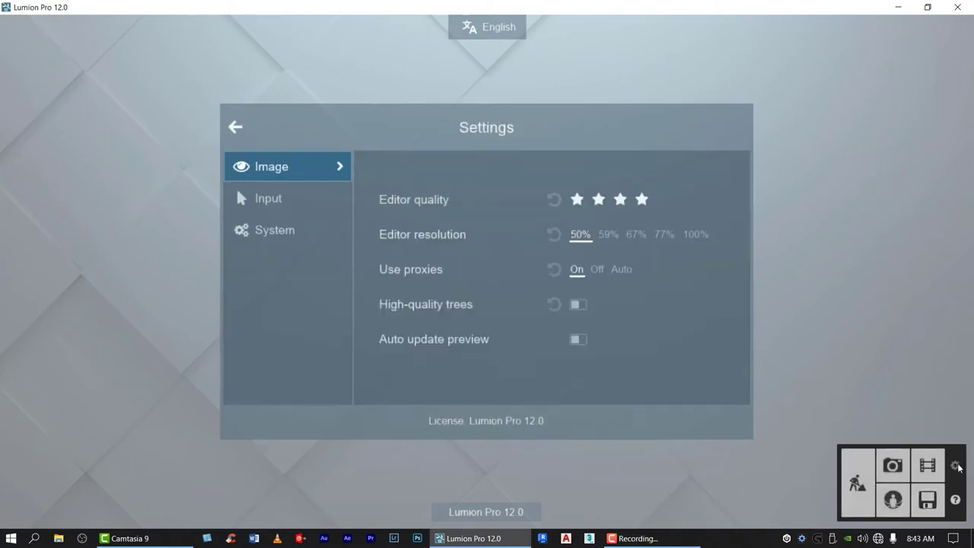
left_click(684, 236)
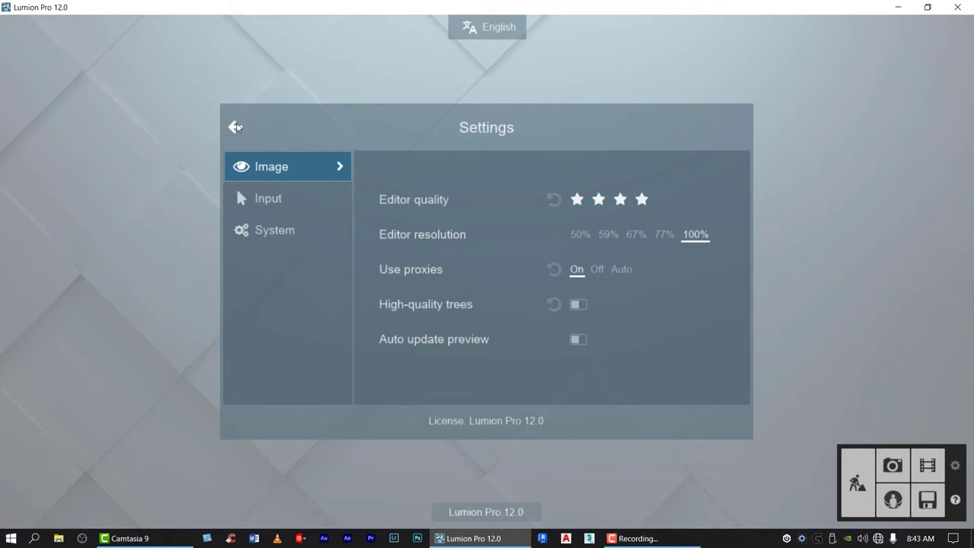
left_click(236, 127)
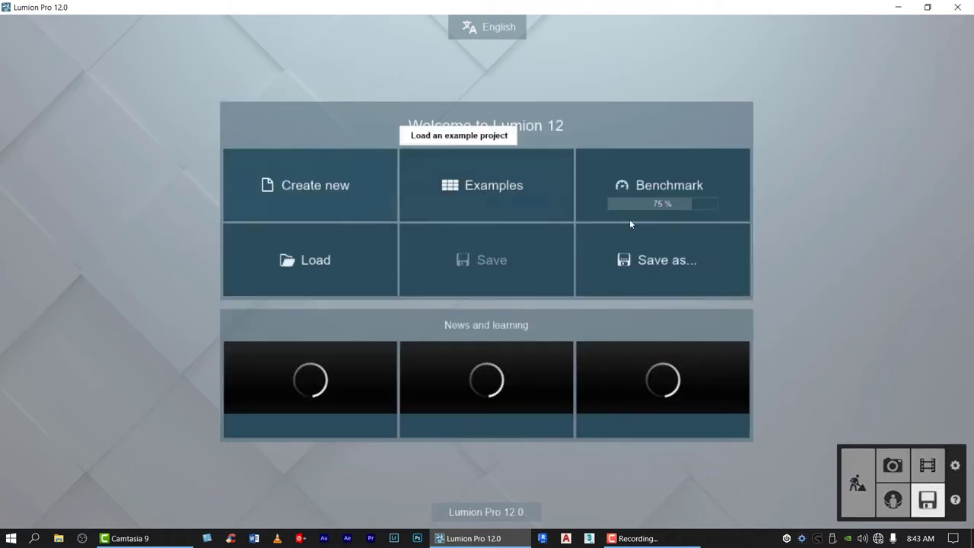
Open Benchmark, rerun it, and review the refreshed hardware result bars.
left_click(665, 202)
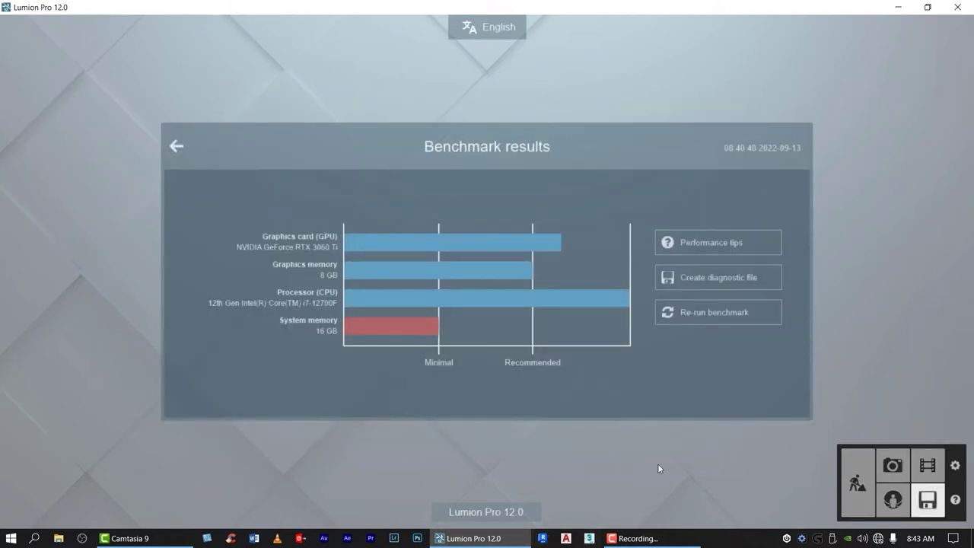
left_click(712, 321)
mouse_move(333, 262)
mouse_move(338, 307)
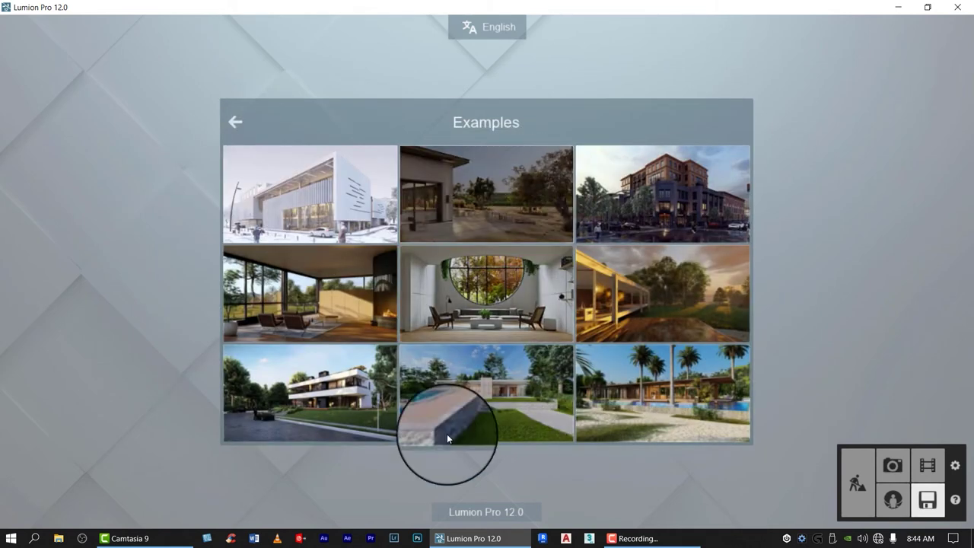
Load Villa Cabrera in Photo mode on the Exterior - Pool camera with a higher-quality preview.
left_click(546, 327)
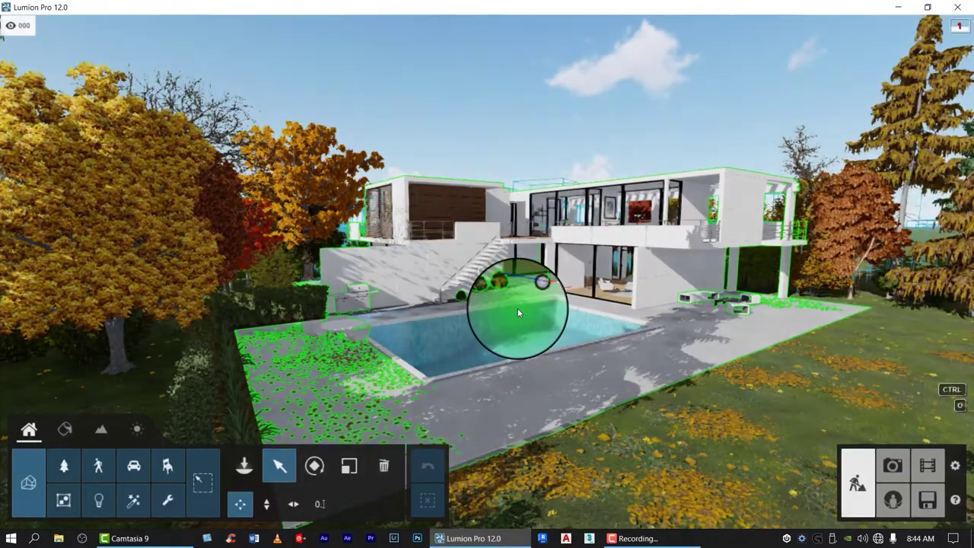
left_click(895, 466)
left_click(84, 445)
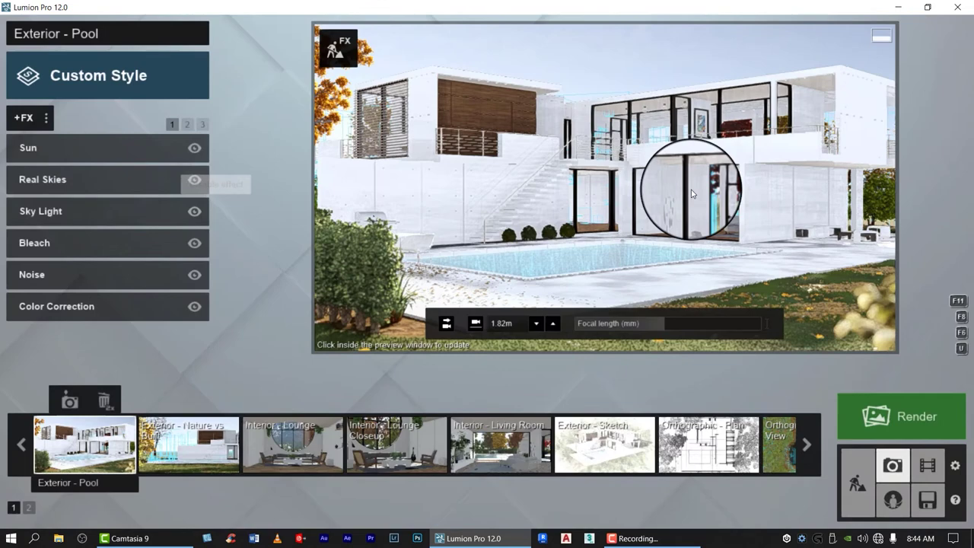
left_click(565, 55)
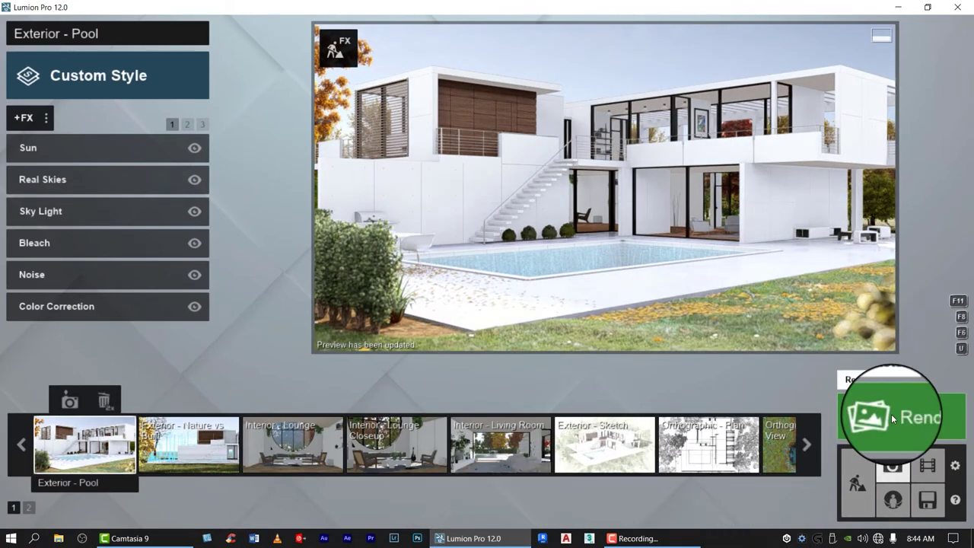
Render the Exterior - Pool shot at Desktop size as photo '1'.
left_click(890, 414)
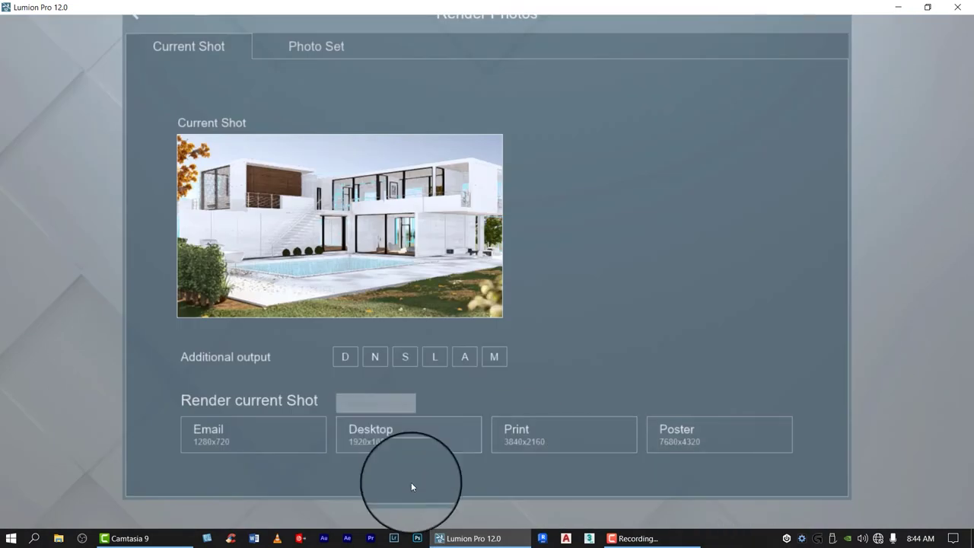
left_click(423, 435)
type("1")
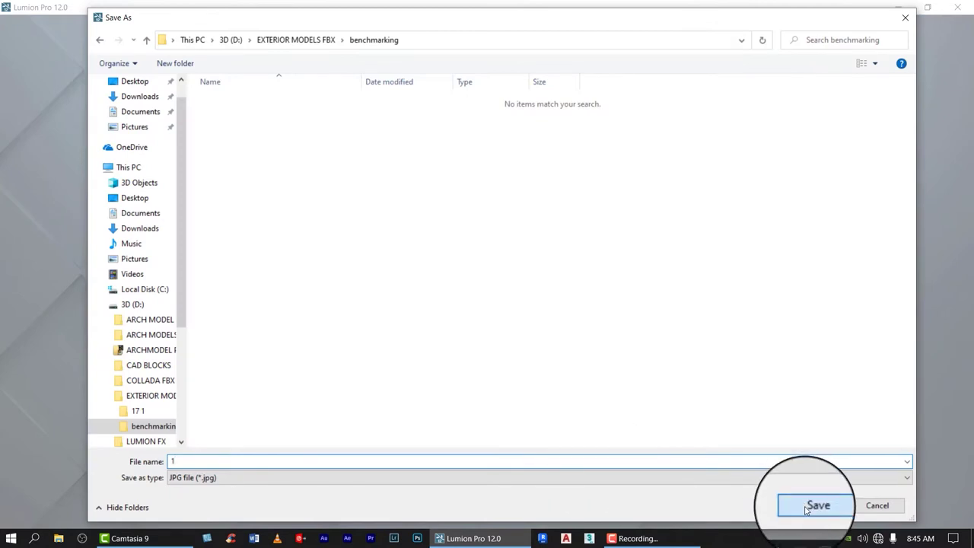
left_click(814, 506)
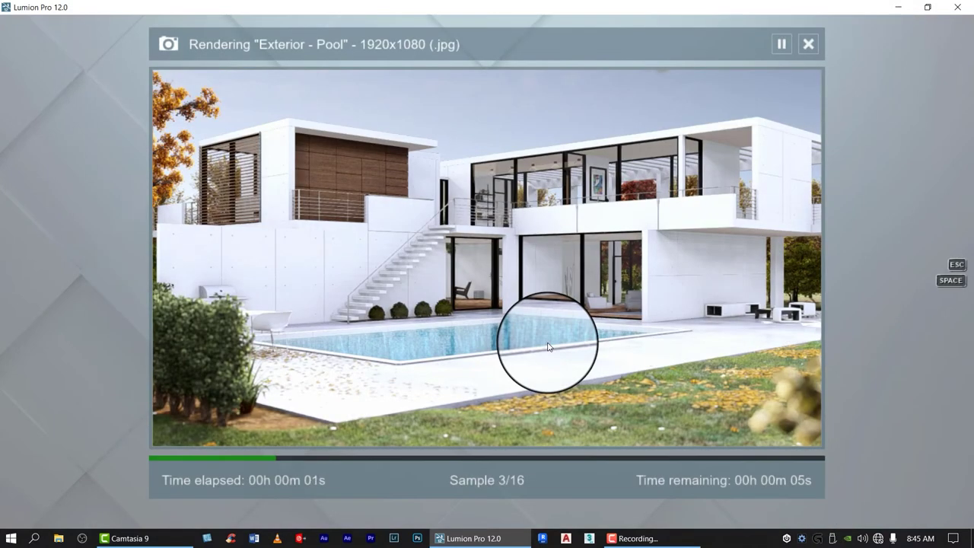
key("ctrl")
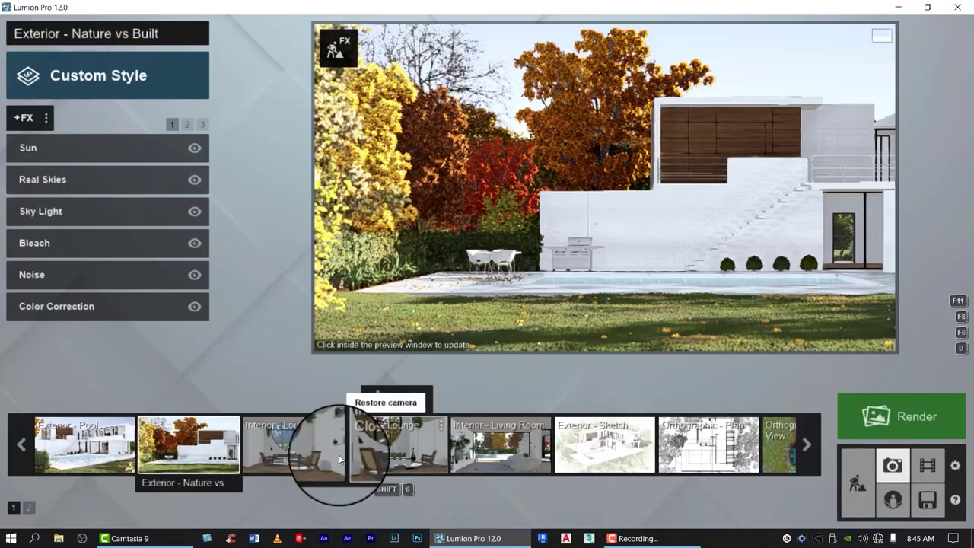
Render the Nature vs Built shot as desktop photo '2', then render the lounge and Living Room views.
left_click(924, 411)
type("2")
left_click(816, 504)
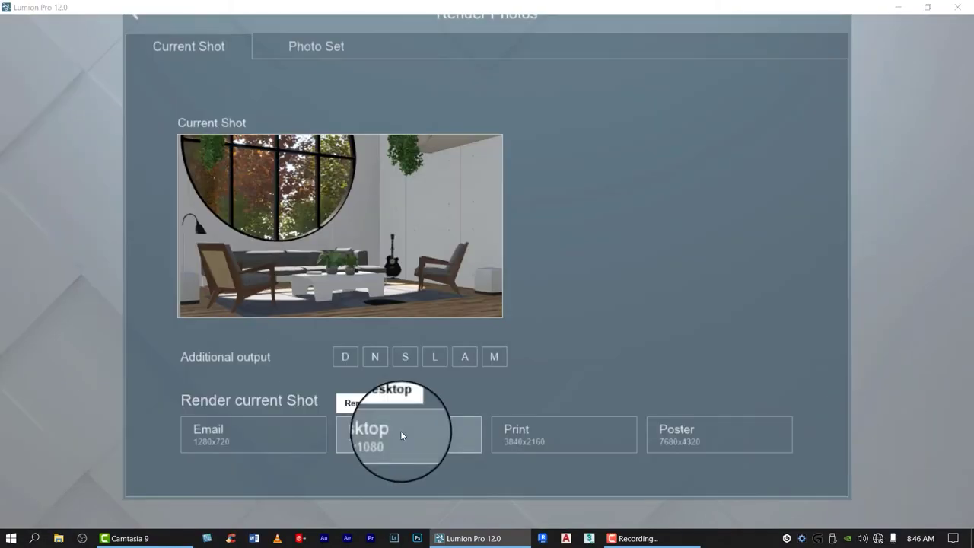
left_click(400, 432)
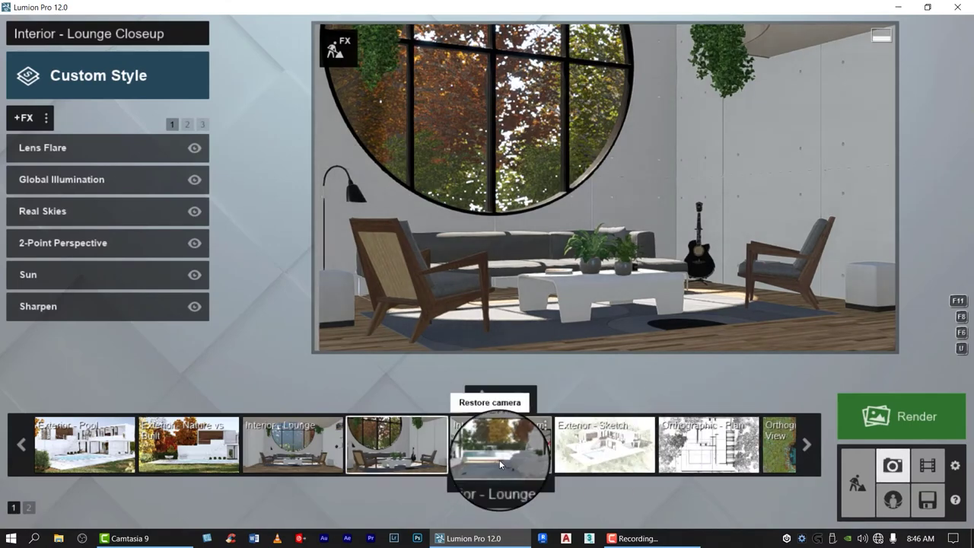
left_click(499, 459)
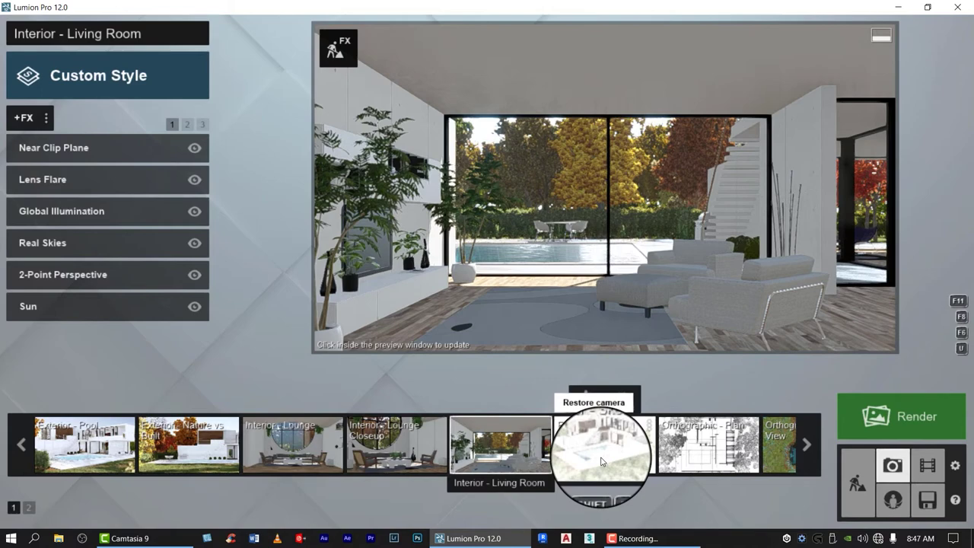
Render the Exterior - Sketch shot at Desktop size as photo '6'.
left_click(602, 454)
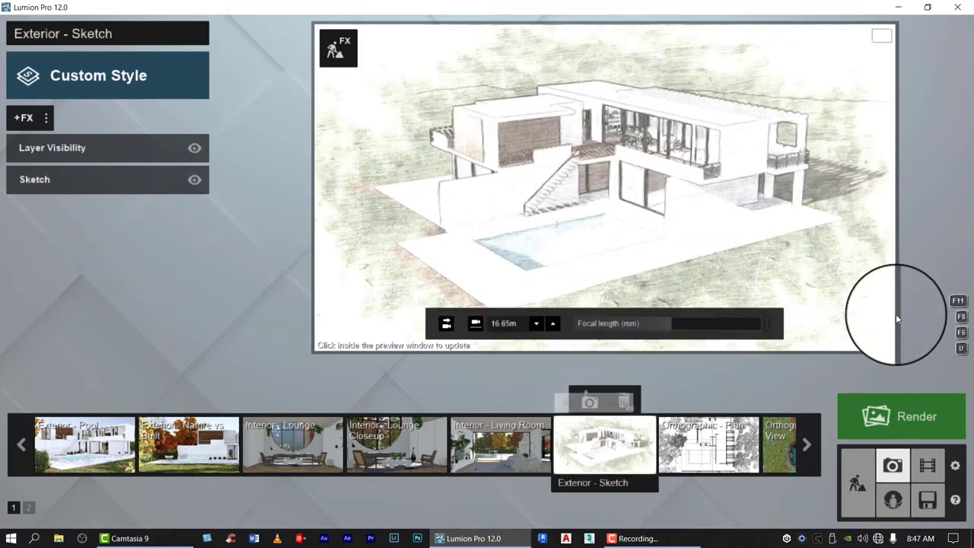
left_click(928, 420)
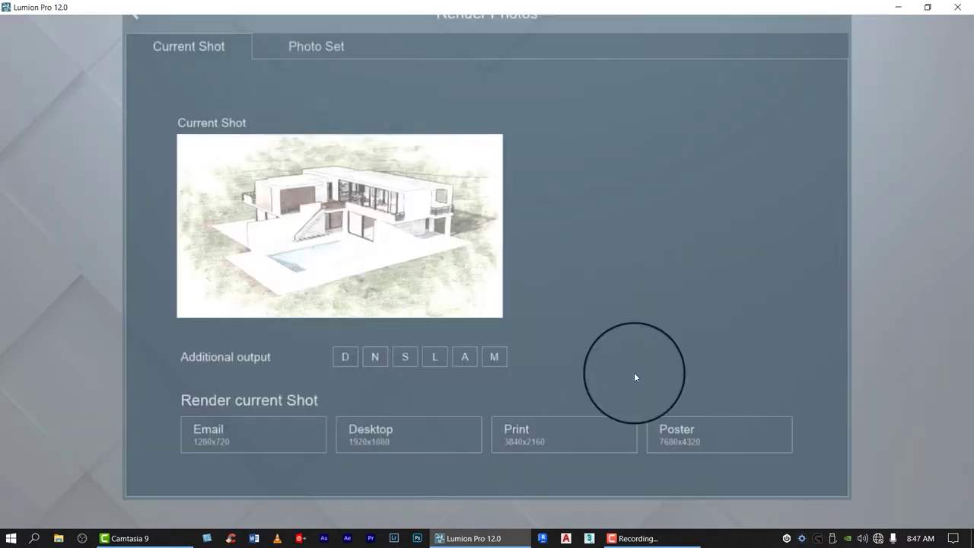
left_click(403, 432)
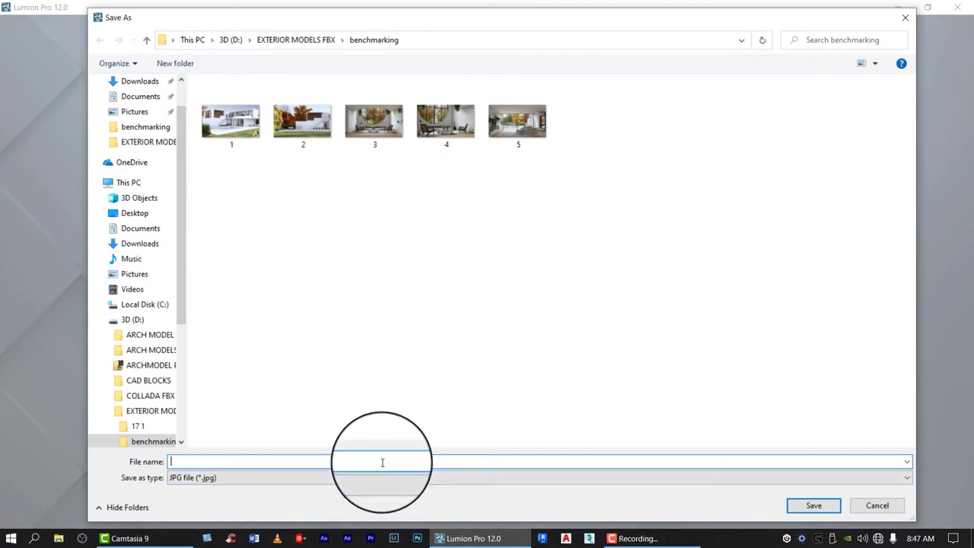
type("6")
left_click(799, 505)
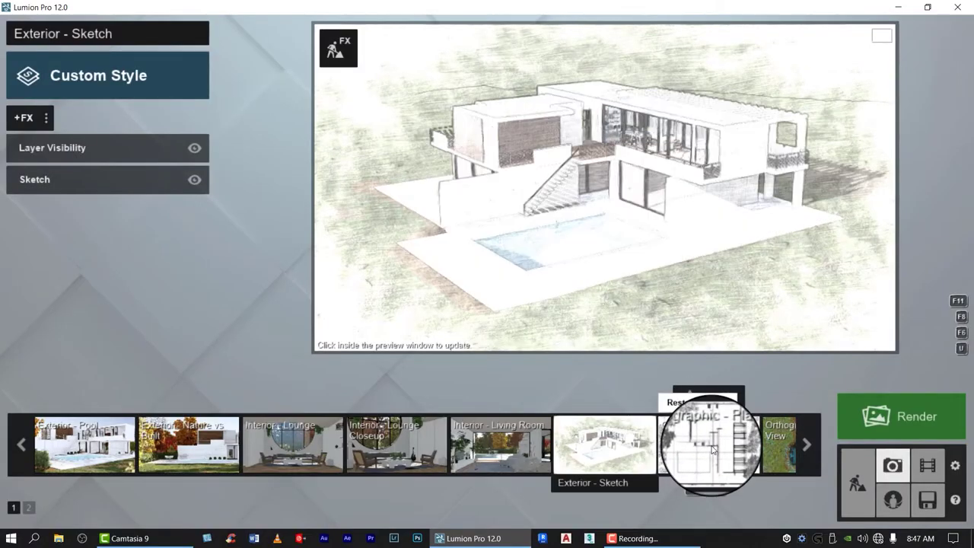
Render the Orthographic - Plan shot at Desktop size as photo '7'.
left_click(707, 441)
left_click(898, 416)
left_click(428, 443)
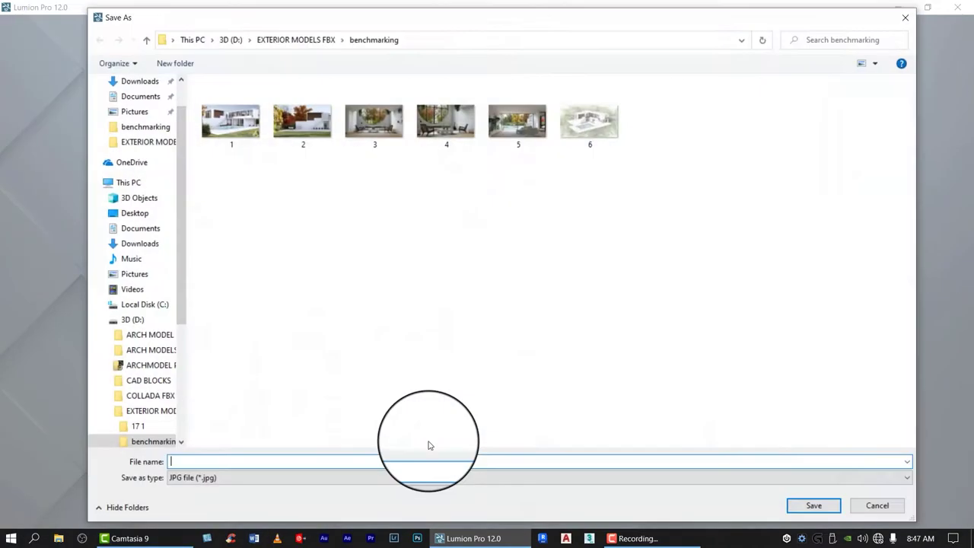
left_click(413, 460)
type("7")
left_click(811, 505)
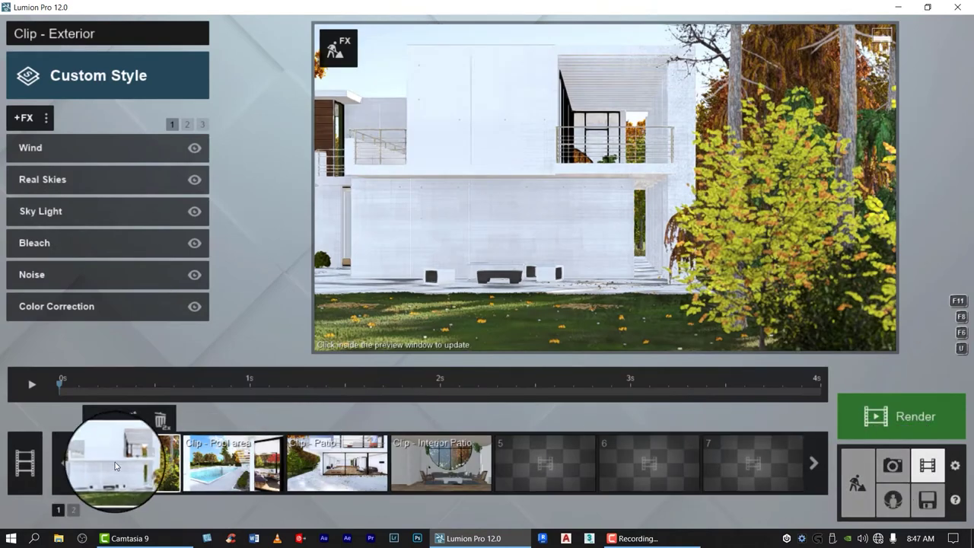
Edit the Clip - Exterior keyframes, preview playback, and save the clip.
left_click(101, 422)
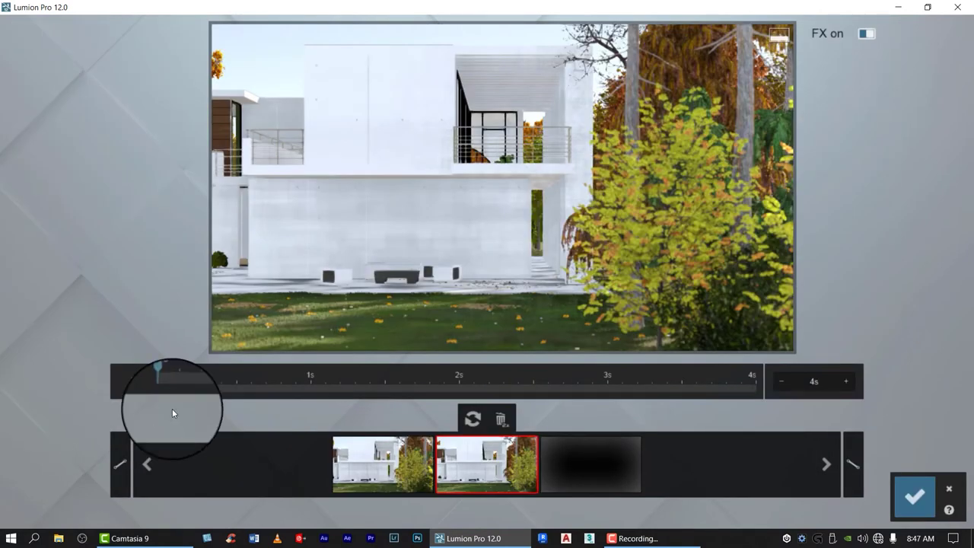
left_click(129, 390)
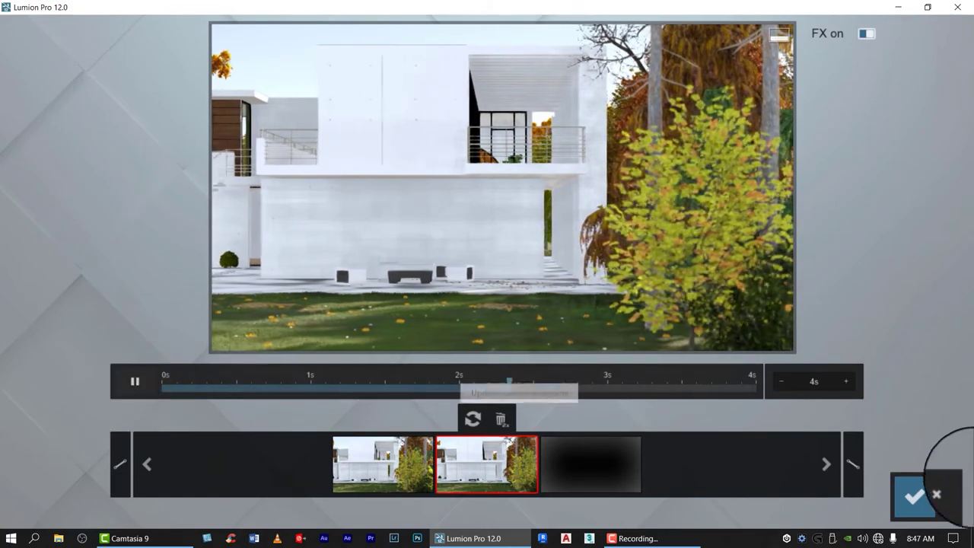
left_click(918, 500)
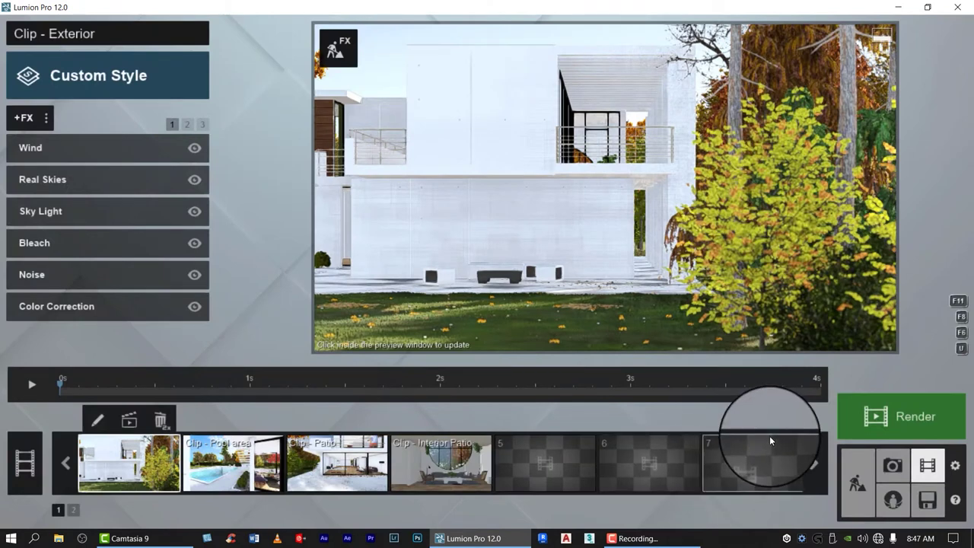
Render Clip - Exterior at Full HD 1920x1080 as MP4 file 'c1'.
left_click(130, 422)
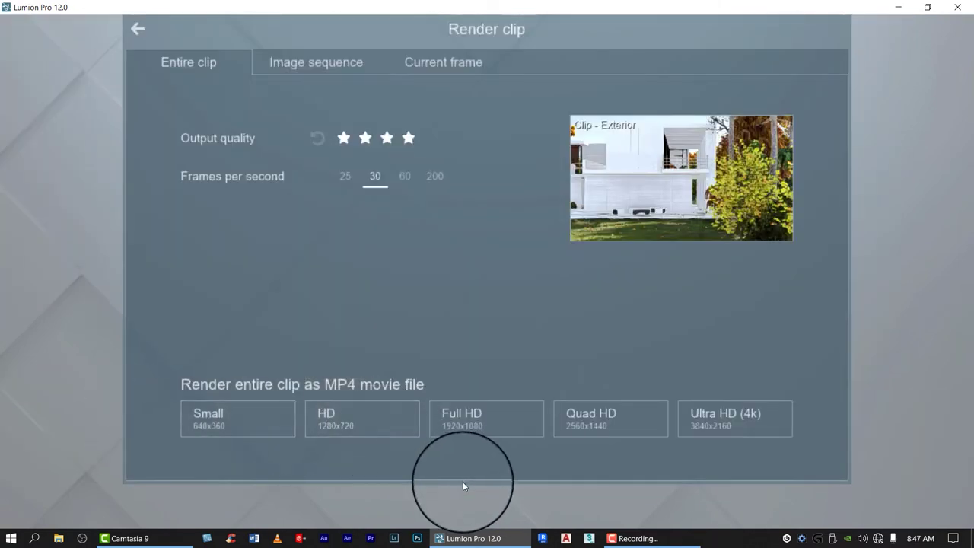
left_click(464, 426)
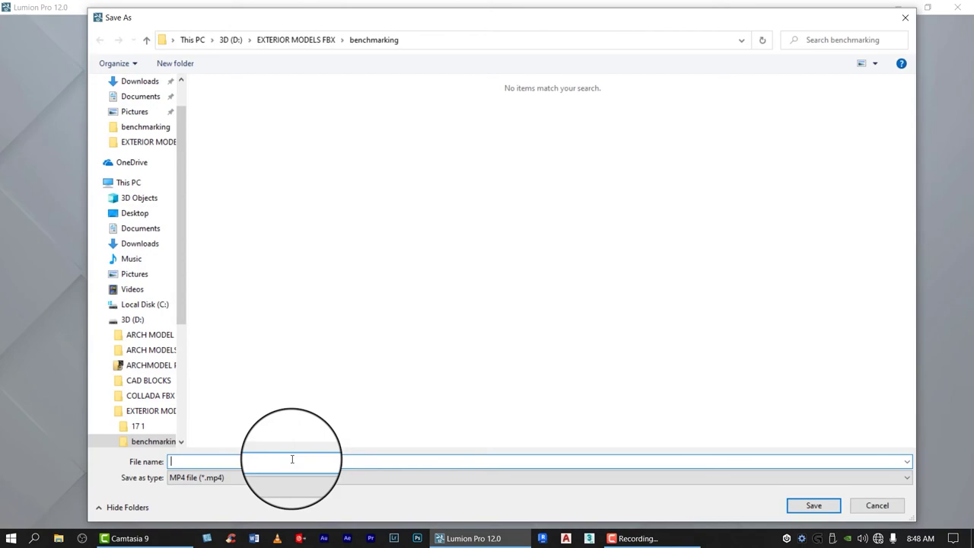
type("c1")
left_click(813, 505)
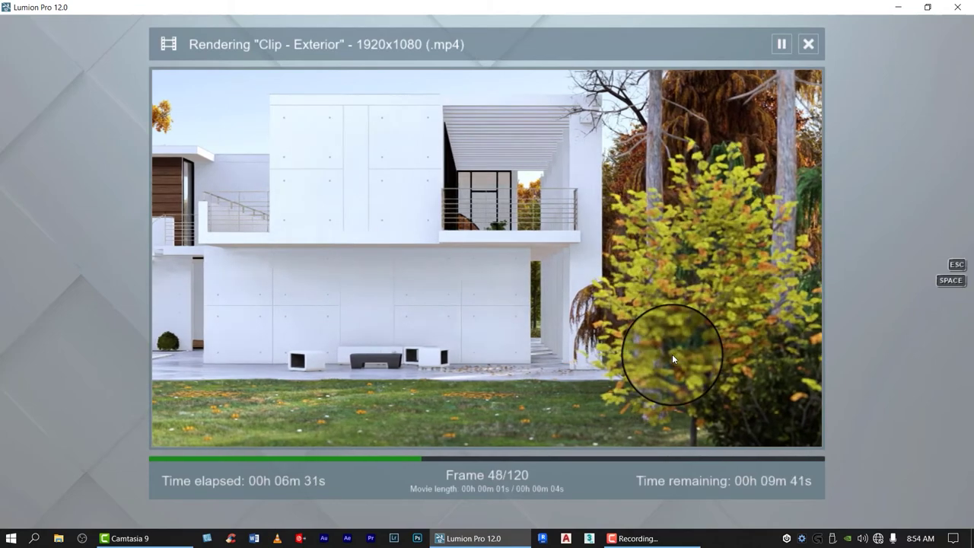
Show Task Manager's CPU and GPU performance graphs over the render, then open iCUE's temperature sensors.
right_click(760, 538)
left_click(780, 485)
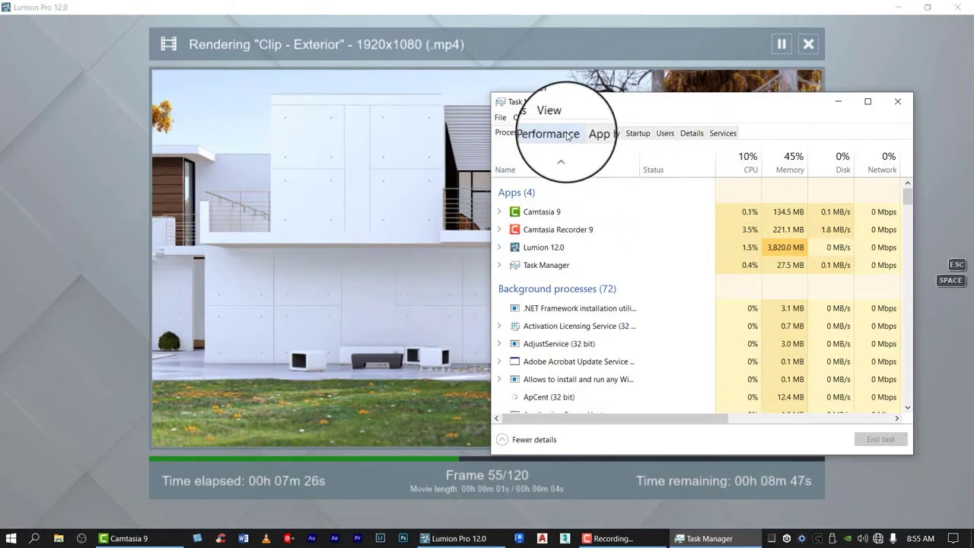
left_click(567, 135)
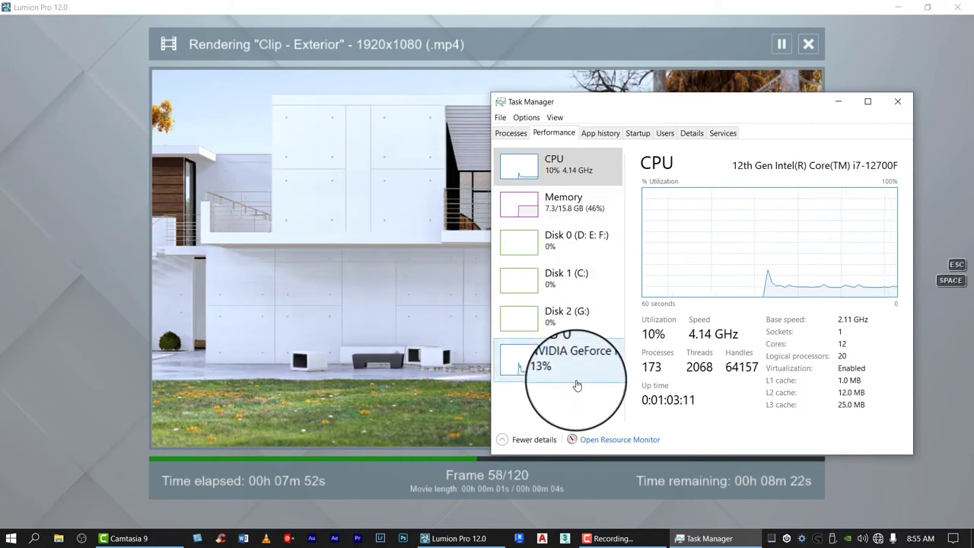
left_click_drag(647, 101, 665, 77)
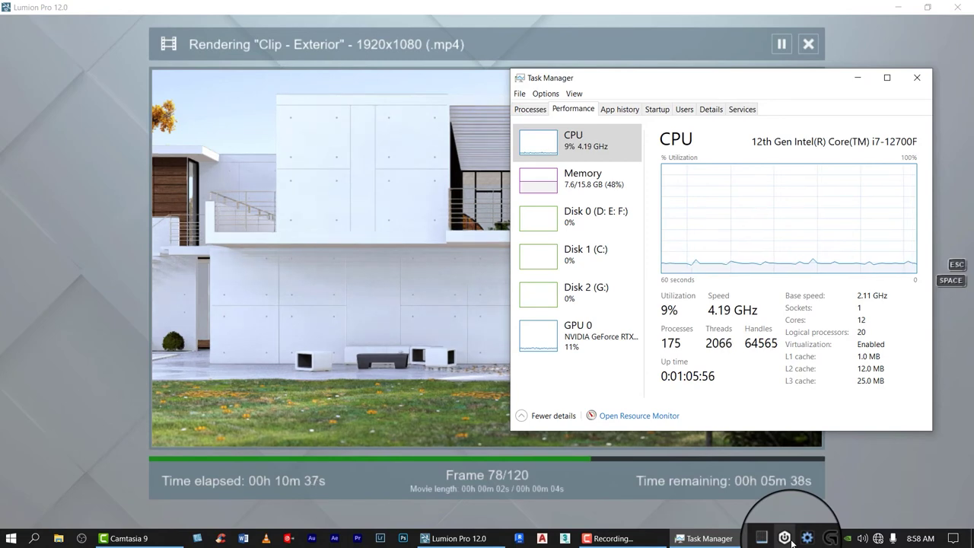
left_click(784, 537)
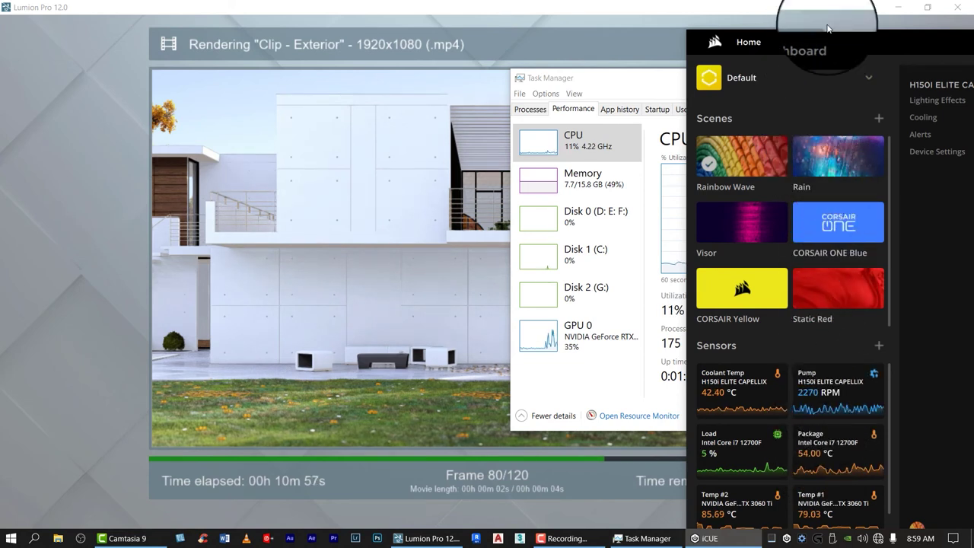
Raise the iCUE sensor panel to check coolant, CPU and GPU temperatures, then dismiss it.
left_click_drag(853, 39, 849, 21)
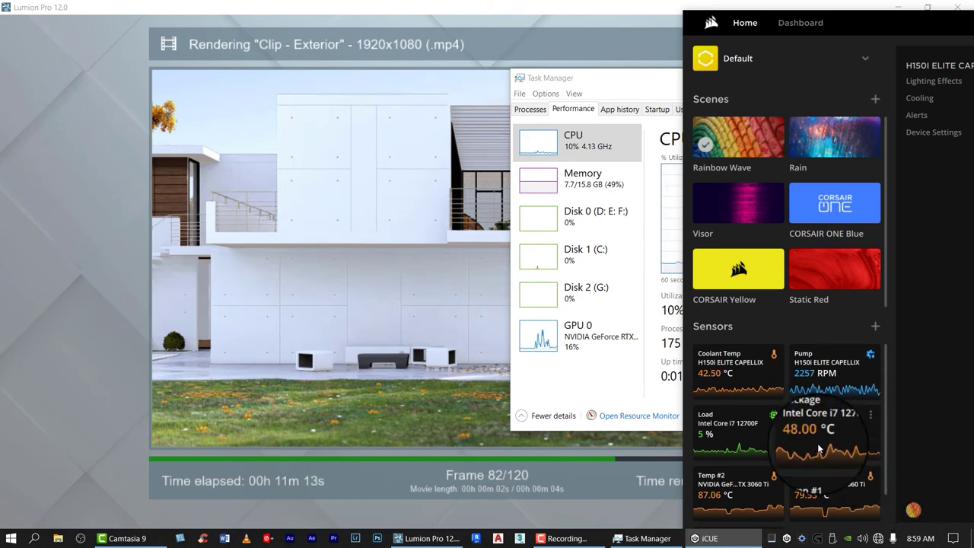
left_click(787, 537)
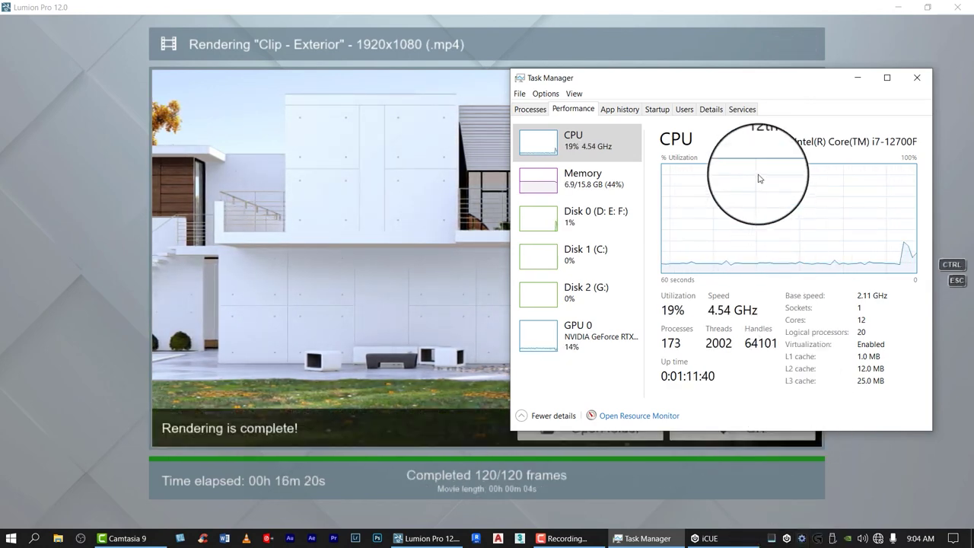
Move Task Manager higher and select the Clip - Interior Patio clip for a Full HD MP4 render.
left_click_drag(752, 81, 754, 47)
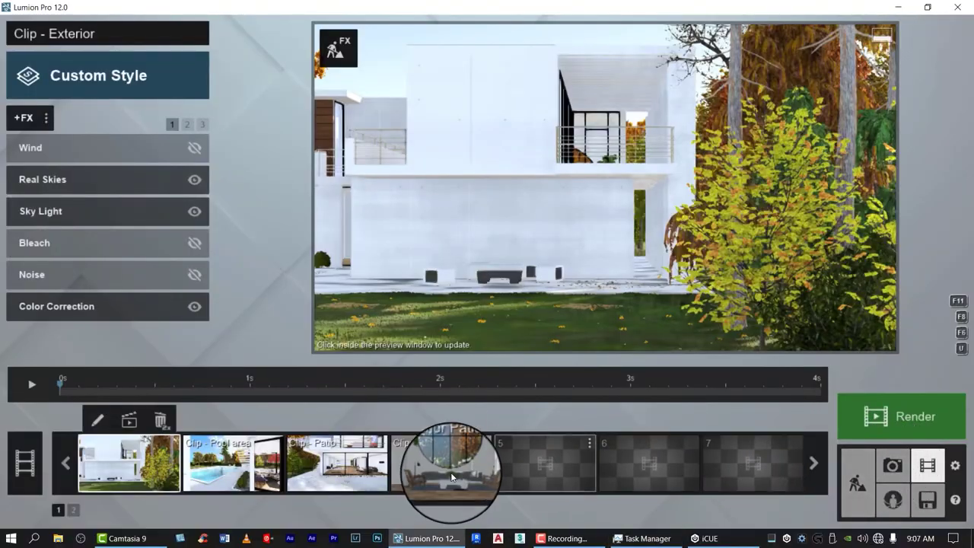
left_click(451, 477)
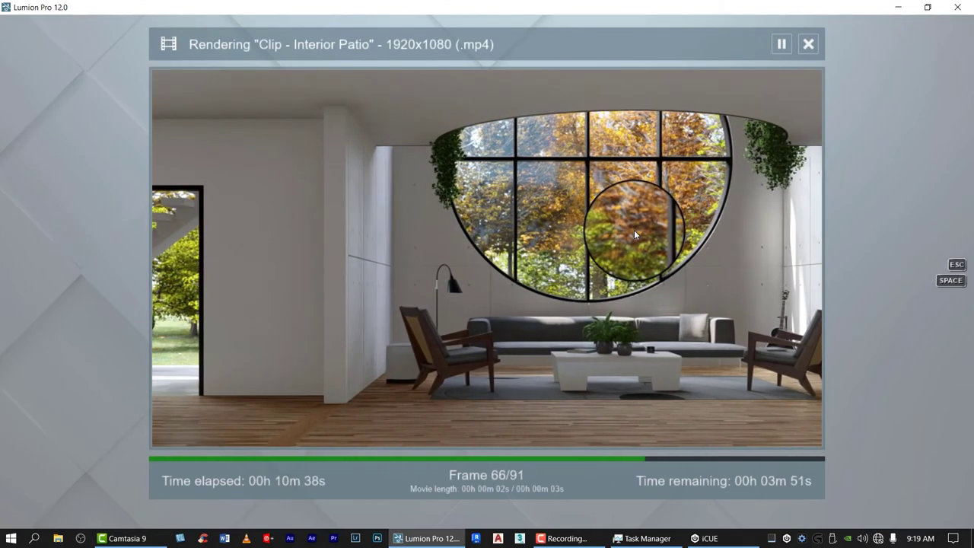
Check CPU and GPU load in Task Manager Performance, then bring the Interior Patio render back.
left_click(646, 538)
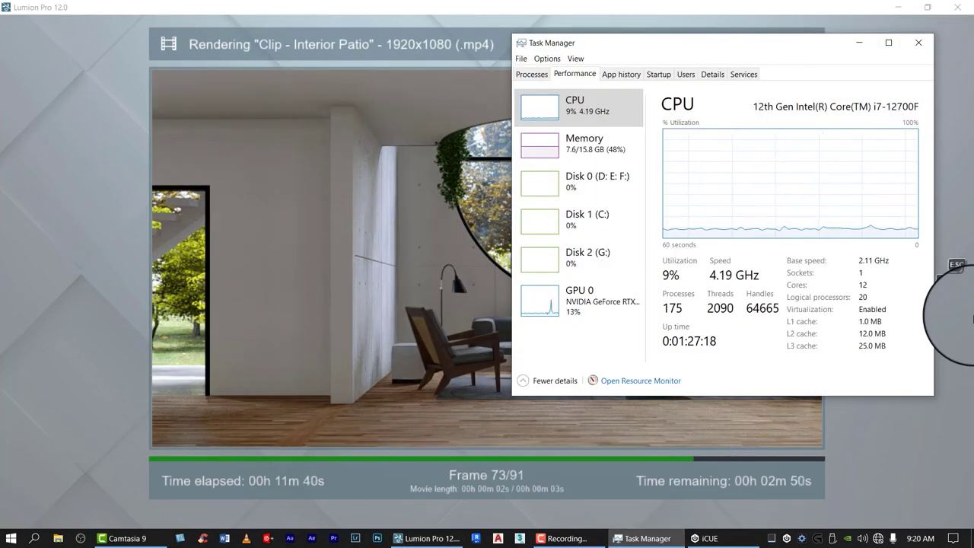
left_click(972, 319)
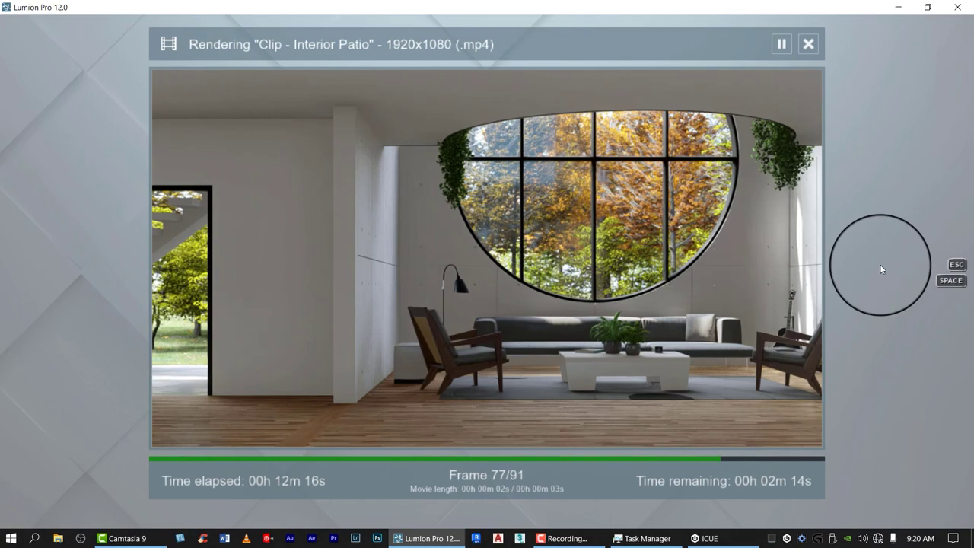